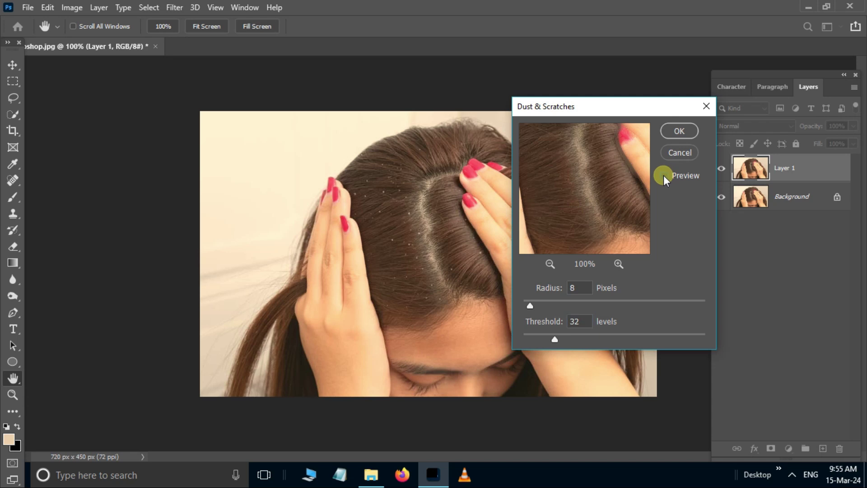
- Apply Dust & Scratches with radius 8 and threshold 32 to Layer 1, checking its preview, and hide the layer behind a black mask
left_click(664, 176)
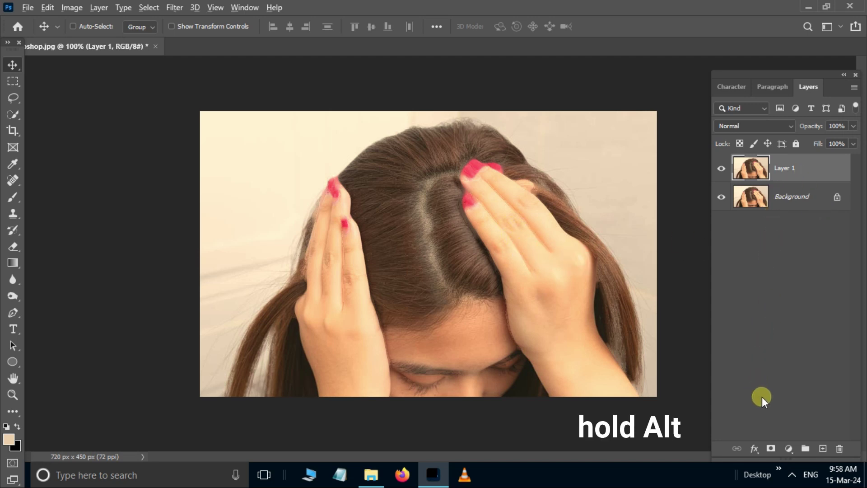
left_click(773, 449, "alt")
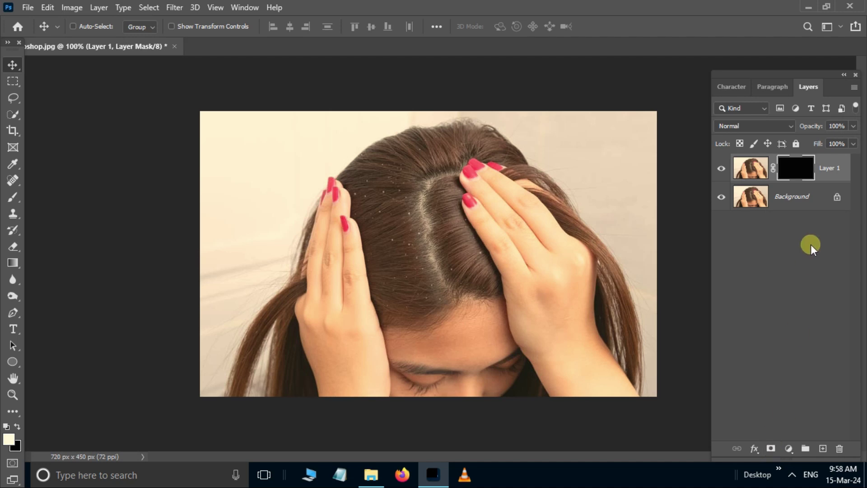
- Paint on Layer 1's mask with a white brush about 45 px in size over the hair to remove the dandruff specks
left_click(13, 197)
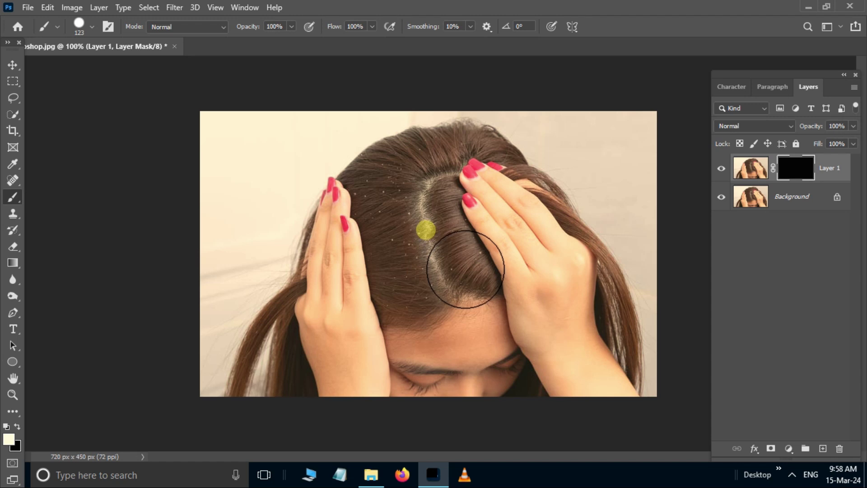
key("bracketleft")
key("bracketleft")
key("bracketleft")
key("bracketleft")
key("bracketleft")
key("bracketleft")
key("bracketleft")
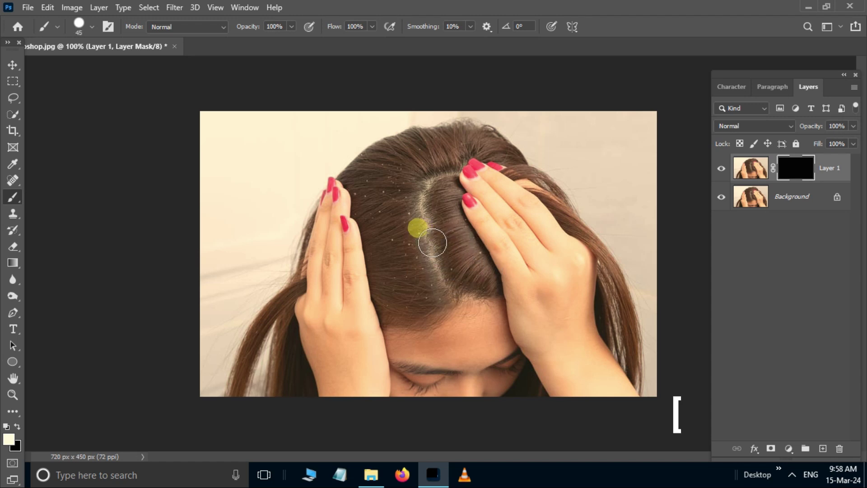
mouse_move(425, 238)
left_mouse_down()
mouse_move(432, 302)
mouse_move(416, 303)
mouse_move(416, 315)
mouse_move(448, 317)
mouse_move(484, 272)
mouse_move(478, 280)
mouse_move(424, 247)
mouse_move(381, 205)
mouse_move(398, 182)
mouse_move(393, 165)
mouse_move(466, 154)
mouse_move(408, 164)
mouse_move(425, 217)
mouse_move(463, 266)
mouse_move(428, 277)
mouse_move(408, 328)
mouse_move(431, 256)
mouse_move(480, 262)
mouse_move(449, 183)
mouse_move(569, 146)
left_mouse_up()
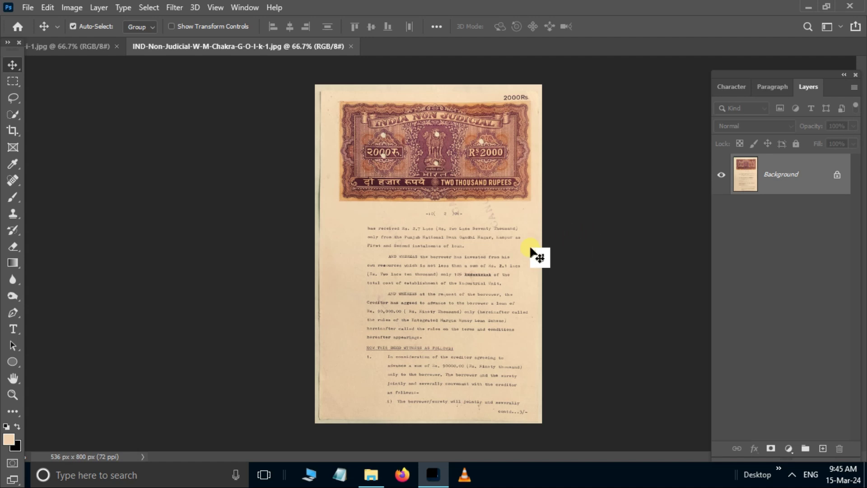
- Examine the two stamp-paper documents, looking closely at the typed text and the purple PAID BY TRANSFER stamp
key("ctrl+plus")
left_click_drag(518, 287, 497, 195)
left_click(67, 43)
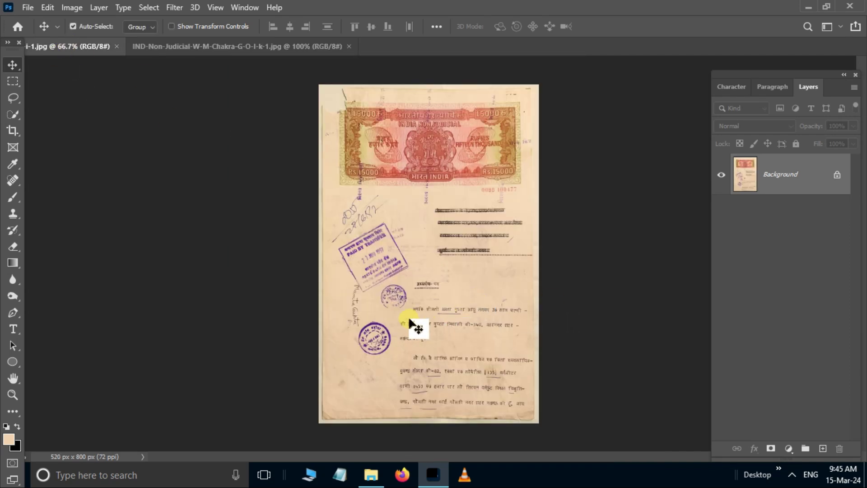
key("ctrl+plus")
key("ctrl+plus")
left_click_drag(300, 261, 310, 213)
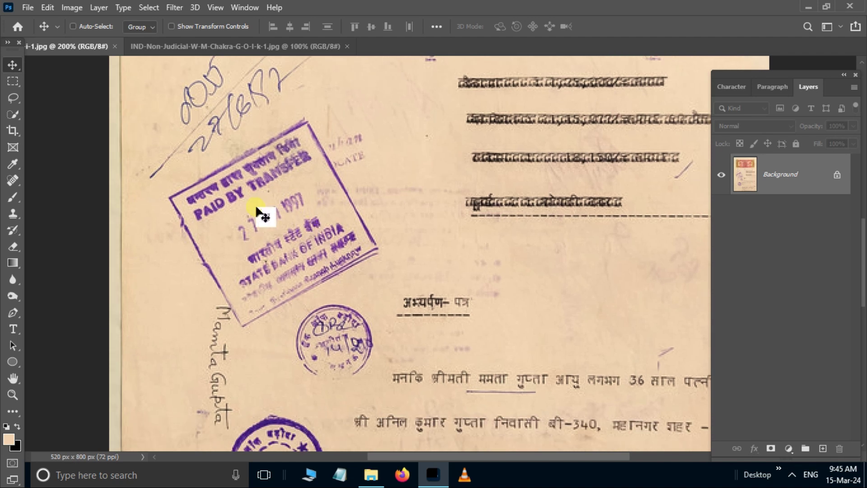
left_click(235, 43)
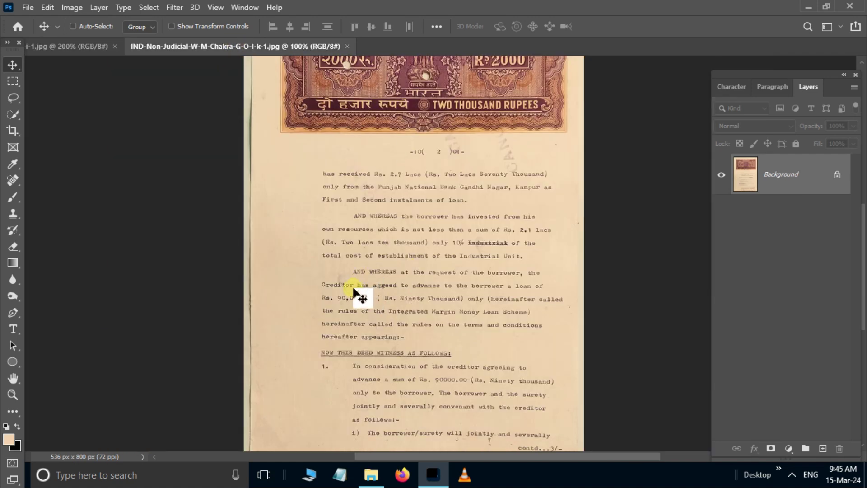
left_click(72, 42)
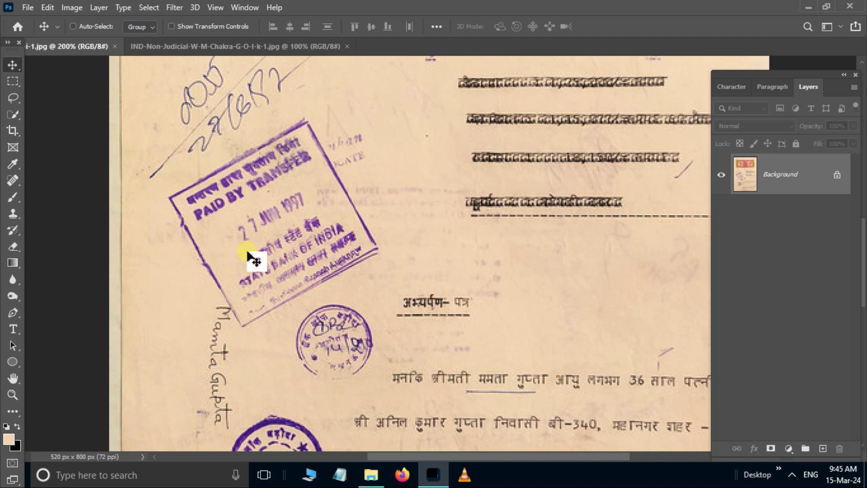
- Outline the rectangular purple PAID BY TRANSFER stamp with a closed Pen tool path just outside its border
left_click(13, 312)
left_click(162, 196)
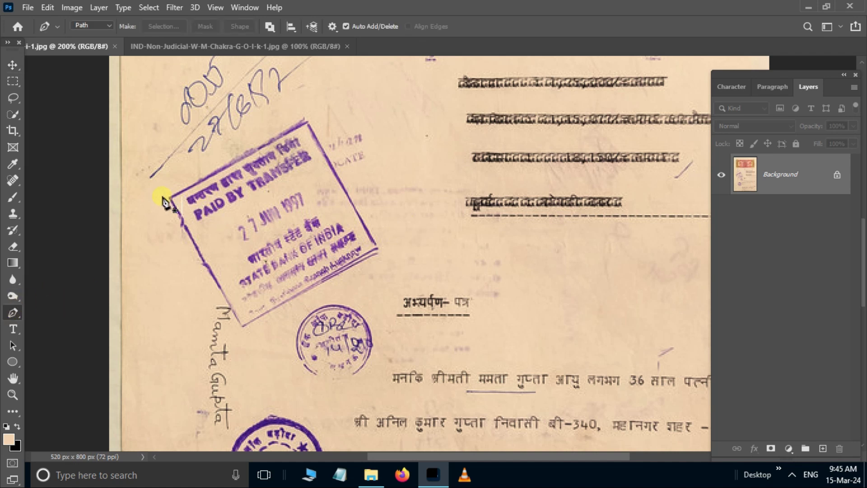
left_click(310, 110)
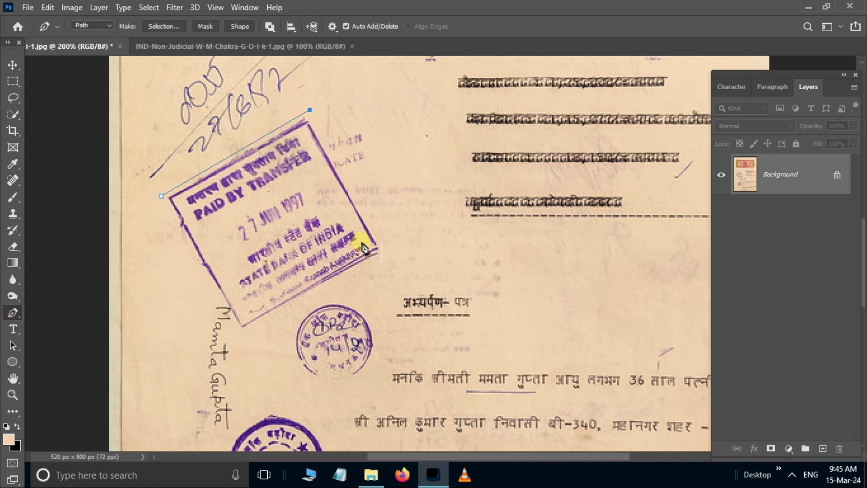
left_click(386, 249)
left_click(239, 333)
left_click(230, 308)
left_click(201, 282)
left_click(161, 196)
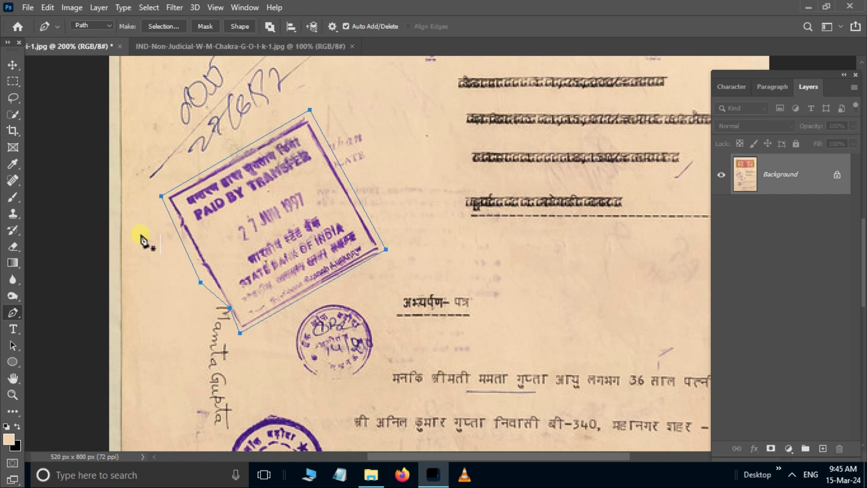
- Turn the path into a selection, copy the stamp to a new layer and hide the Background layer
key("ctrl+Return")
key("ctrl+j")
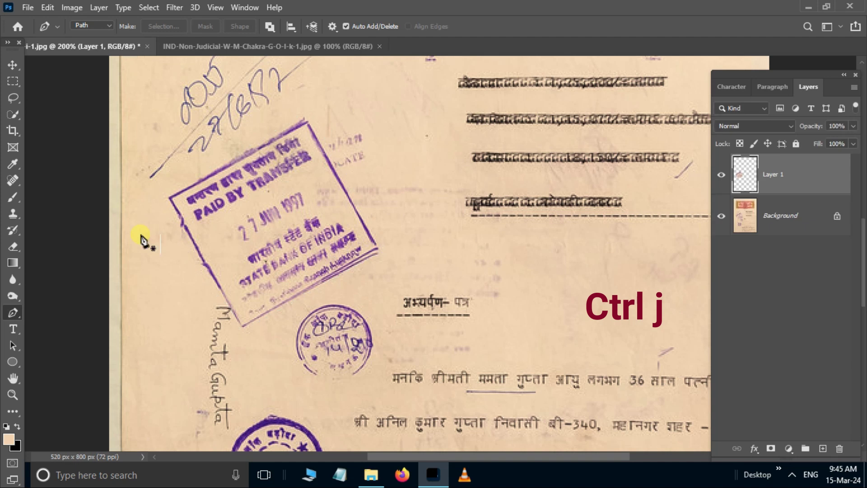
left_click(722, 216)
scroll(371, 221, "up", 1)
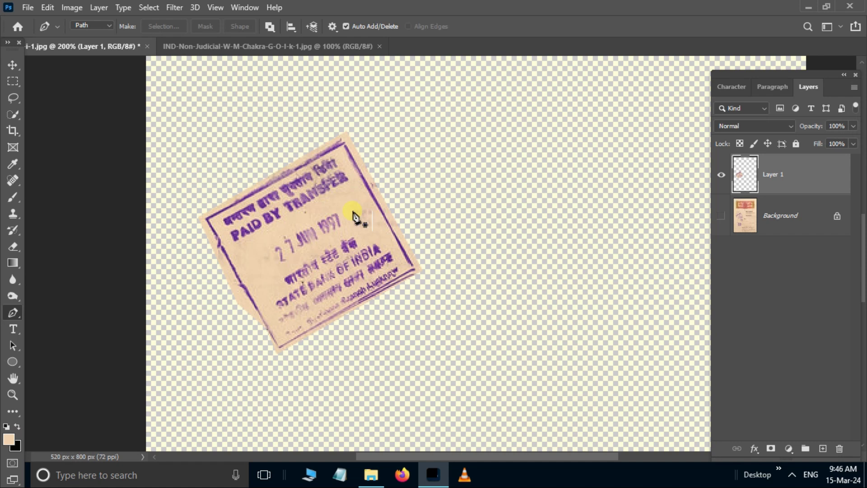
- Apply the Sharpen filter once to the stamp on Layer 1
left_click(176, 8)
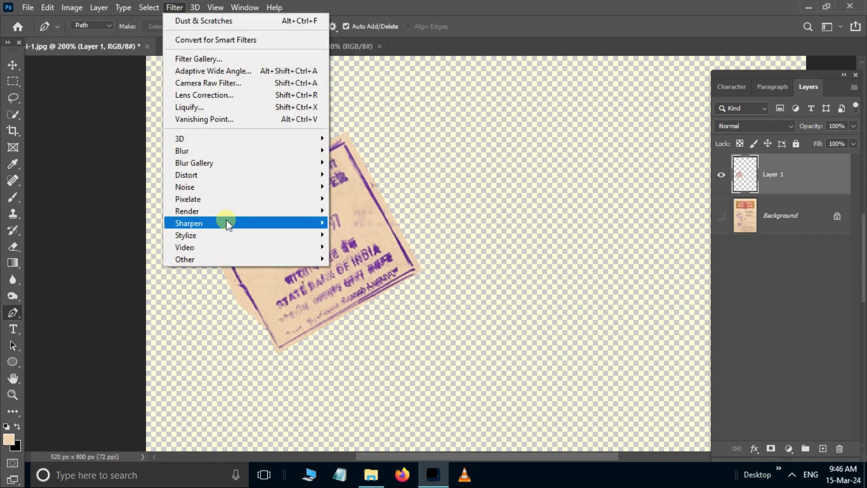
mouse_move(228, 223)
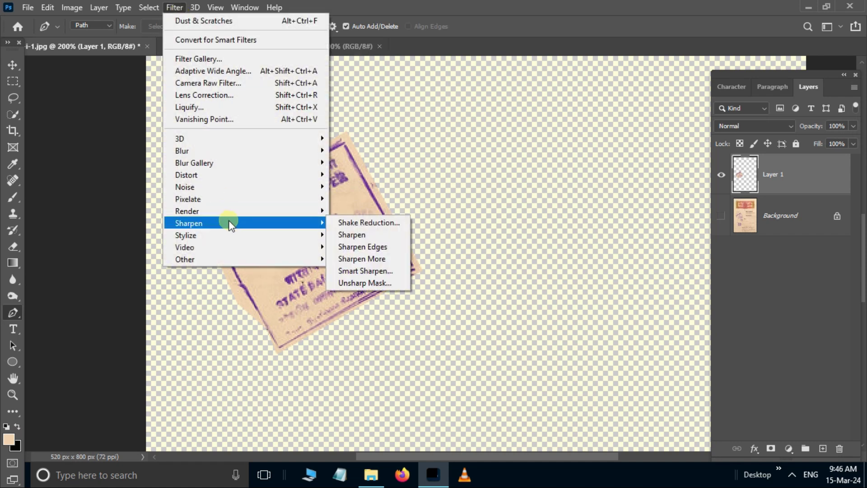
left_click(368, 235)
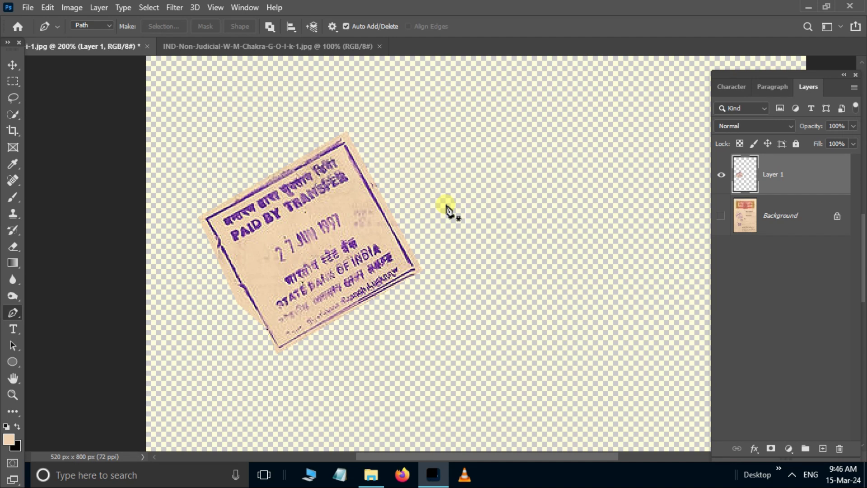
- Select the stamp's ink by Color Range with Sampled Colors, Fuzziness 120, Grayscale selection preview and Invert enabled
left_click(149, 8)
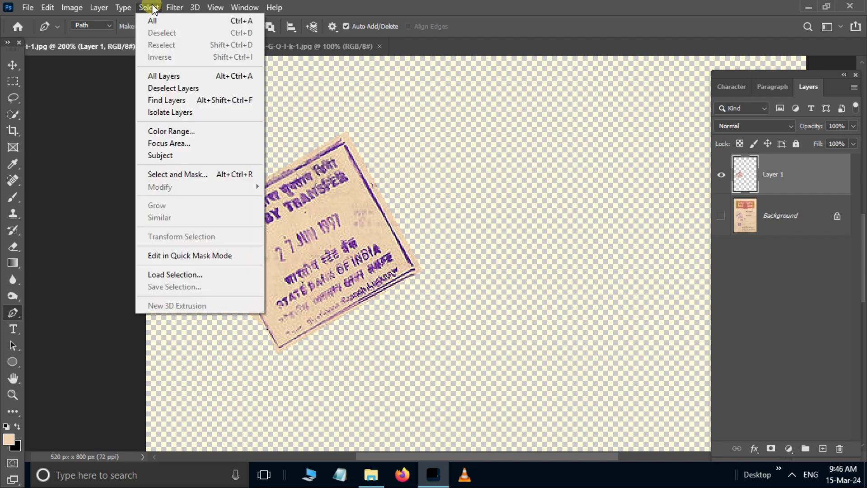
left_click(172, 132)
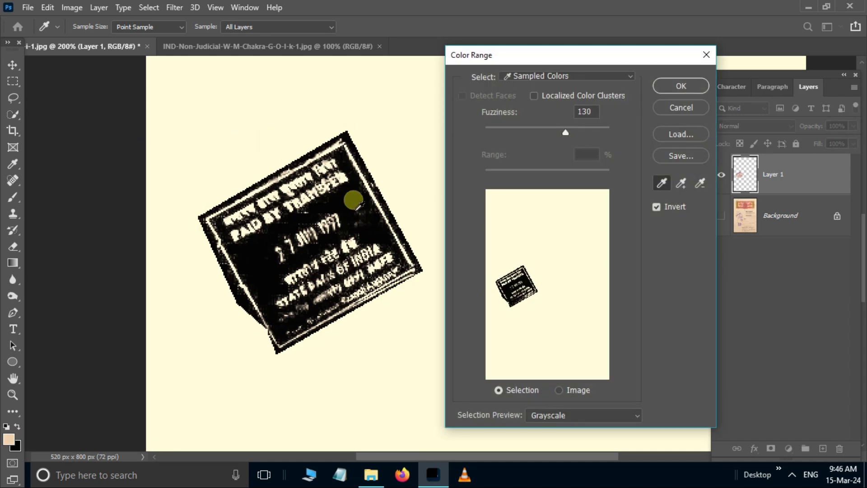
left_click_drag(566, 134, 560, 134)
double_click(587, 112)
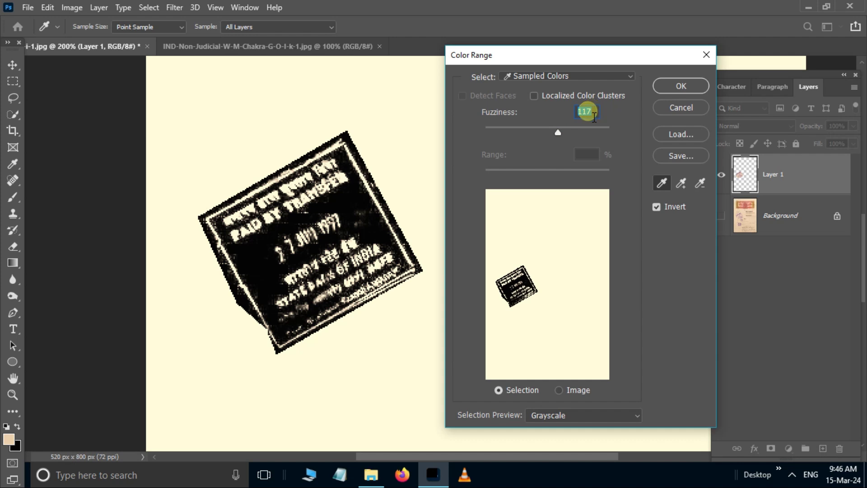
type("120")
left_click(594, 415)
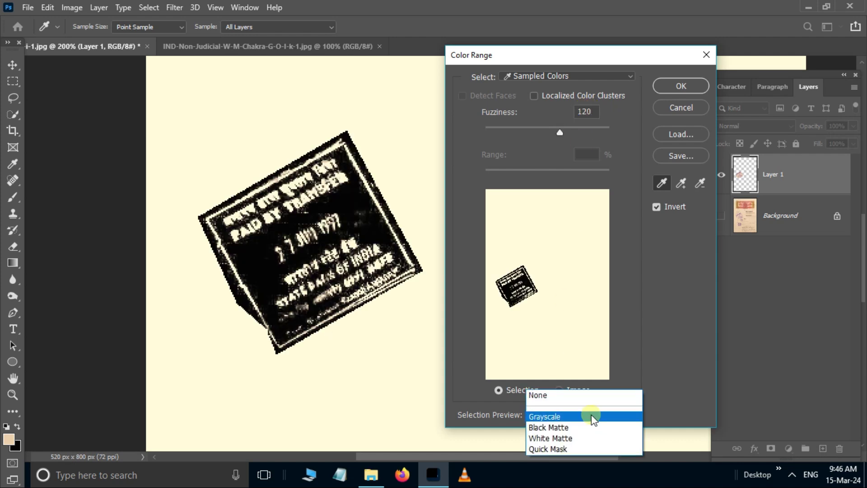
left_click(548, 418)
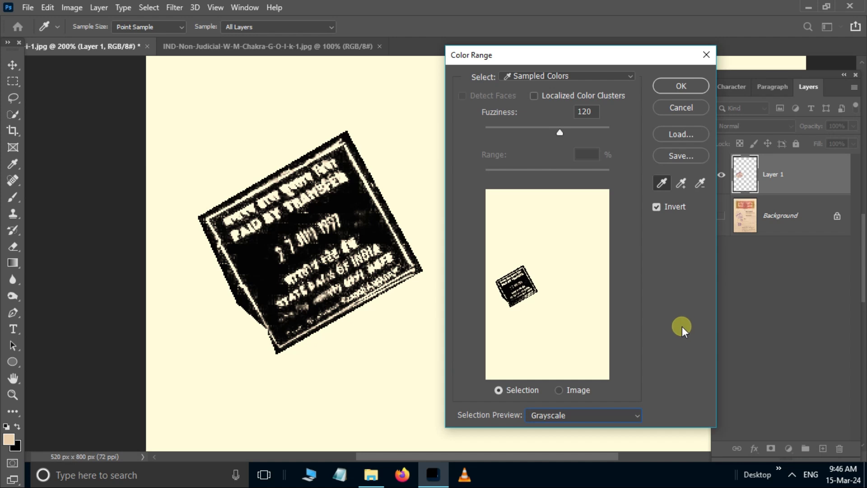
left_click(656, 207)
left_click(658, 207)
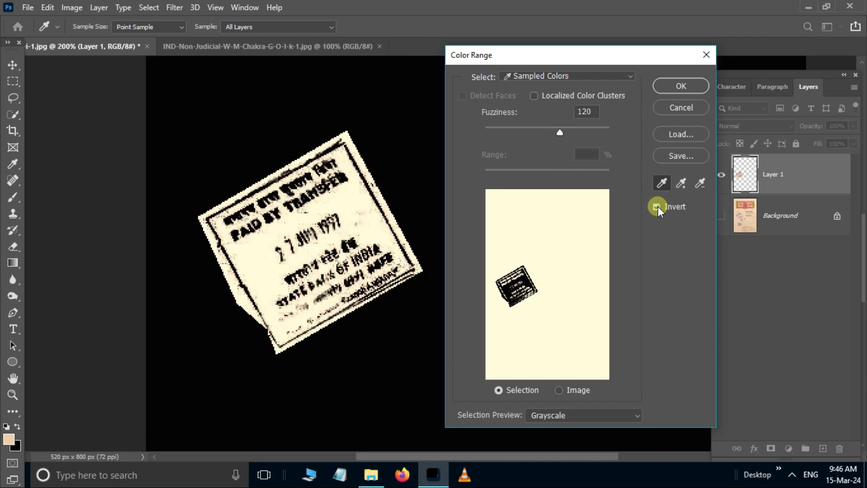
left_click(678, 87)
key("p")
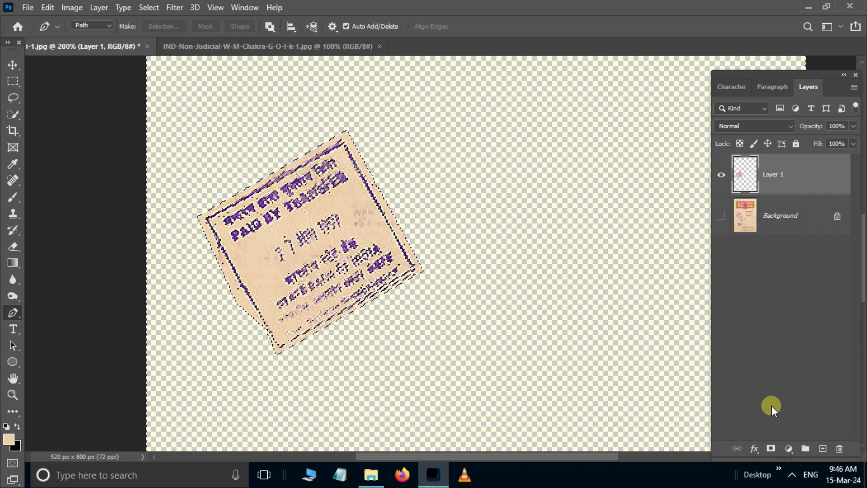
- Mask Layer 1 with the selection to remove the paper background and move the isolated stamp with the Move tool
left_click(771, 449)
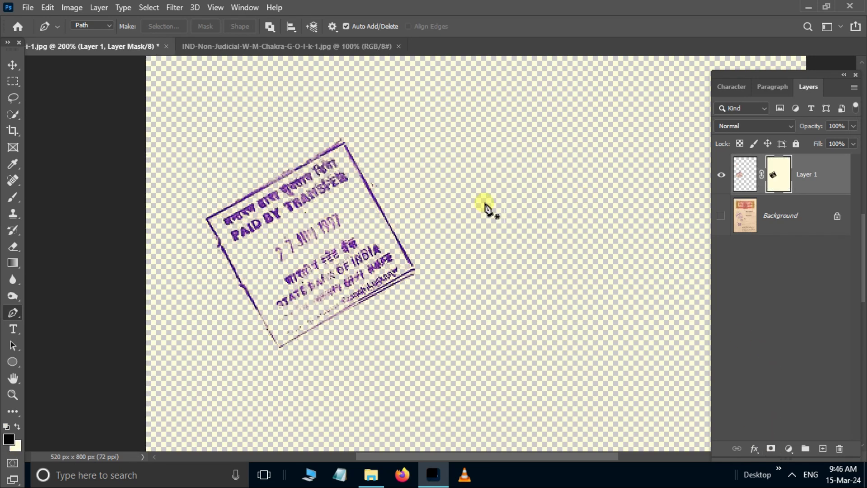
left_click(7, 70)
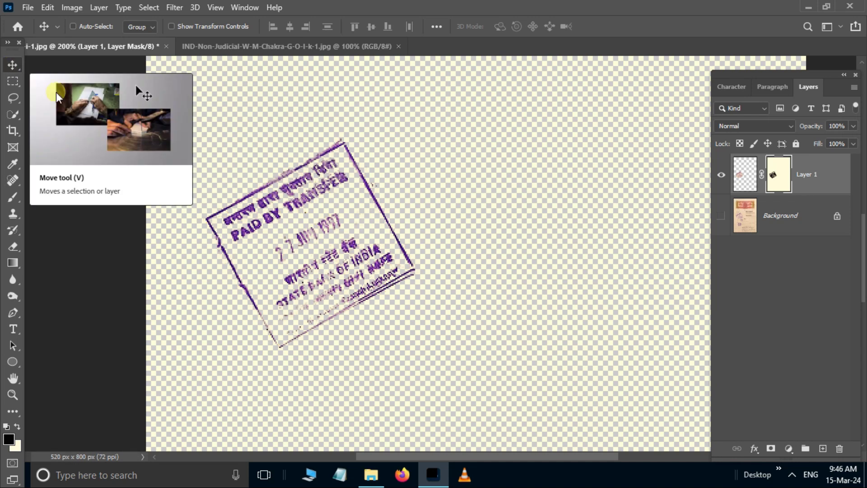
left_click_drag(286, 218, 340, 387)
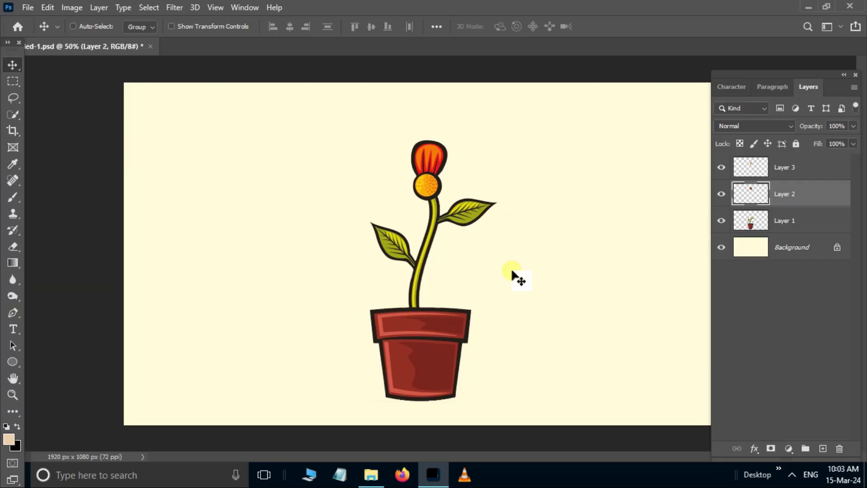
- Examine what each layer of the potted flower contains by hiding all three layers and showing Layers 1, 2 and 3 one by one
key("ctrl")
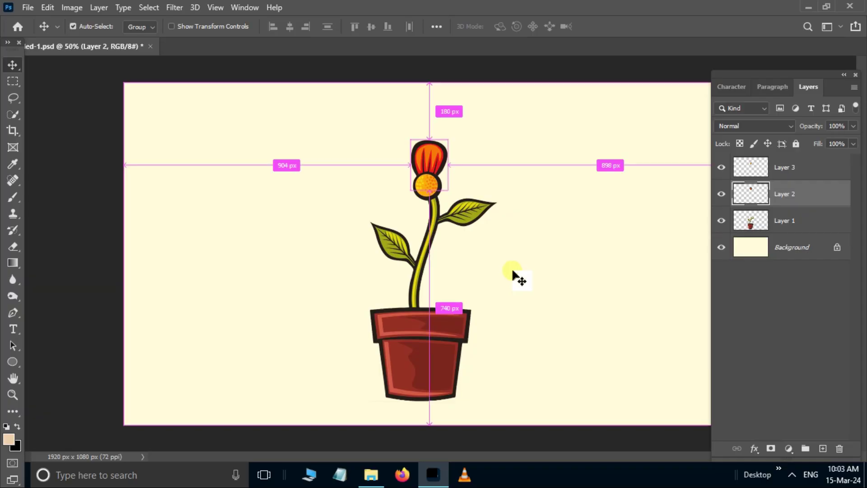
key("ctrl+plus")
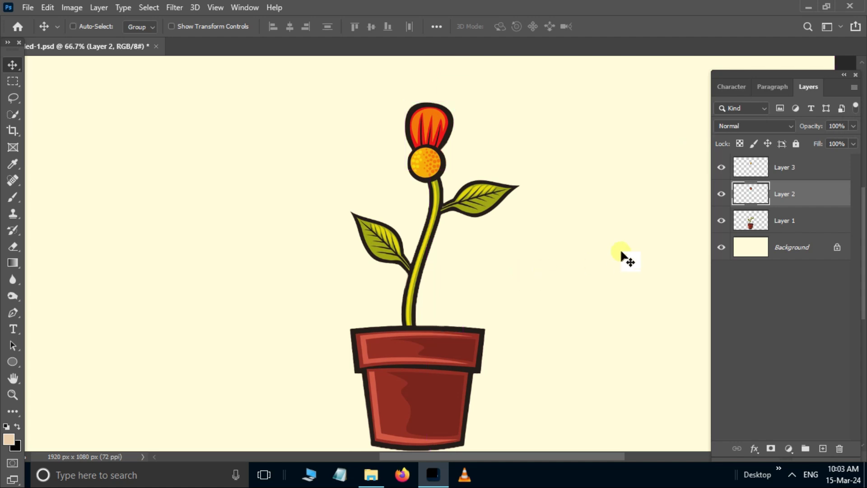
left_click(752, 282)
left_click_drag(722, 169, 731, 225)
left_click(721, 221)
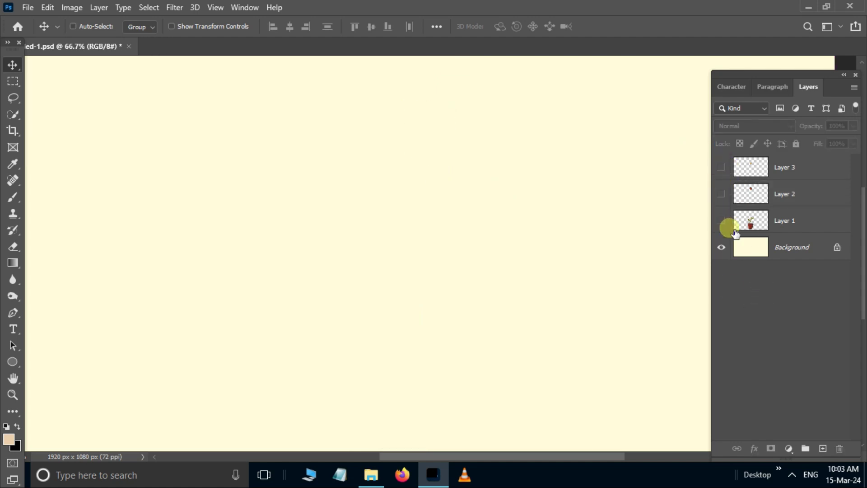
left_click(720, 221)
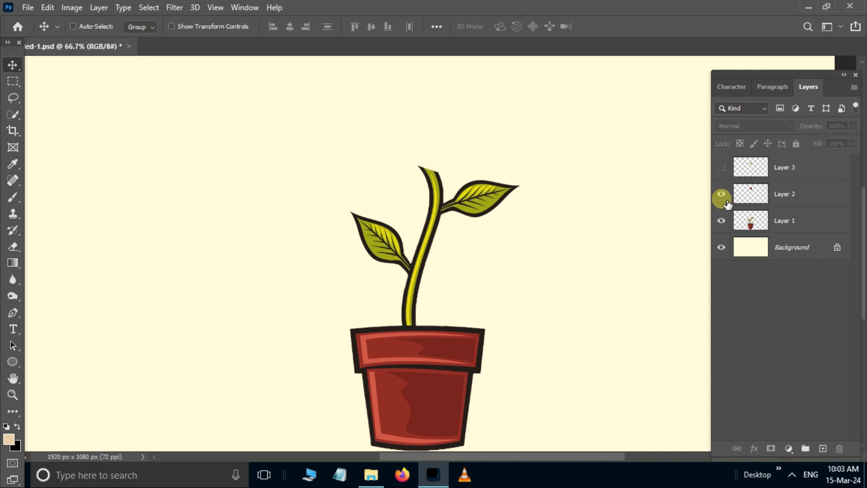
left_click(721, 194)
left_click(721, 167)
- Free-transform the petal on Layer 2, moving its reference point to the centre of the yellow disc and rotating the petal clockwise around it
left_click(796, 194)
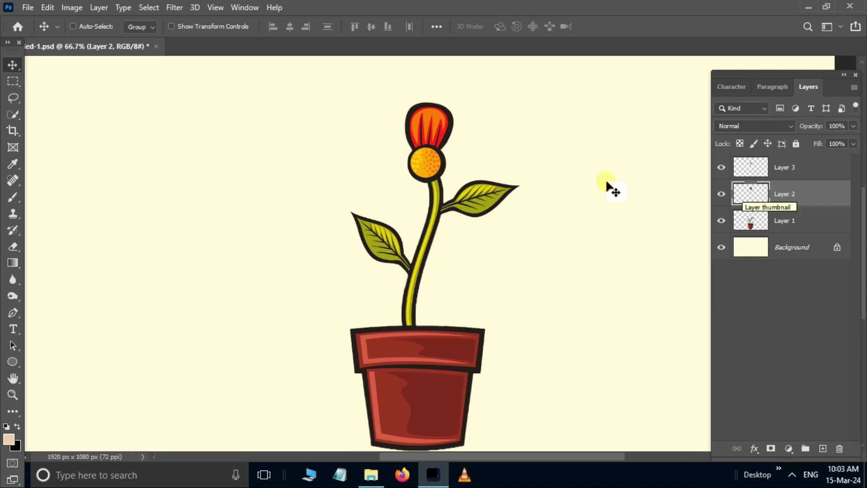
key("ctrl")
key("ctrl+t")
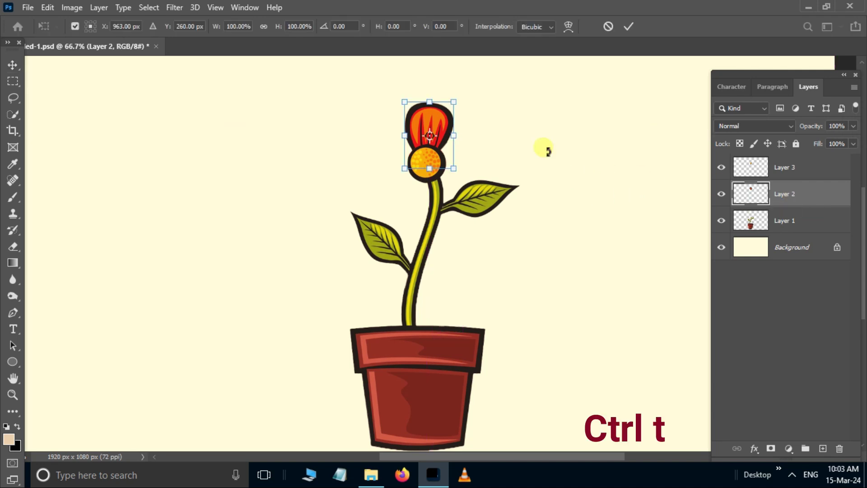
key("ctrl+plus")
key("ctrl+plus")
key("ctrl+minus")
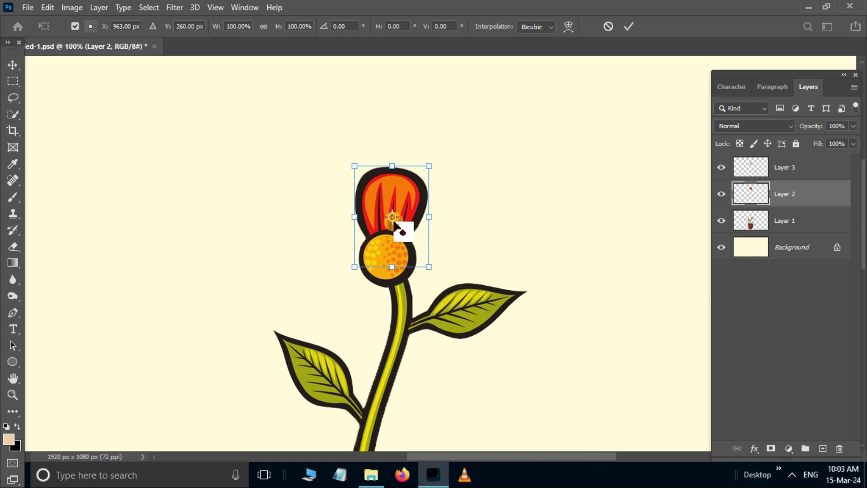
left_click_drag(392, 217, 385, 257)
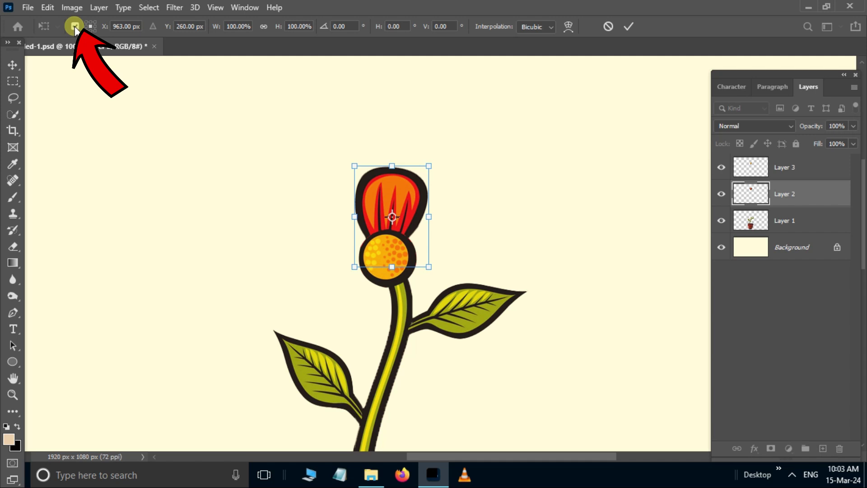
left_click_drag(392, 217, 386, 256)
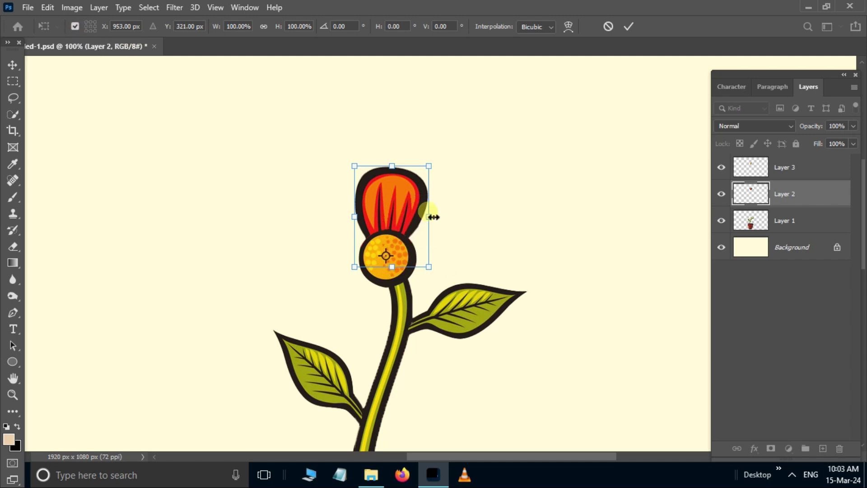
left_click_drag(442, 156, 498, 235)
key("Return")
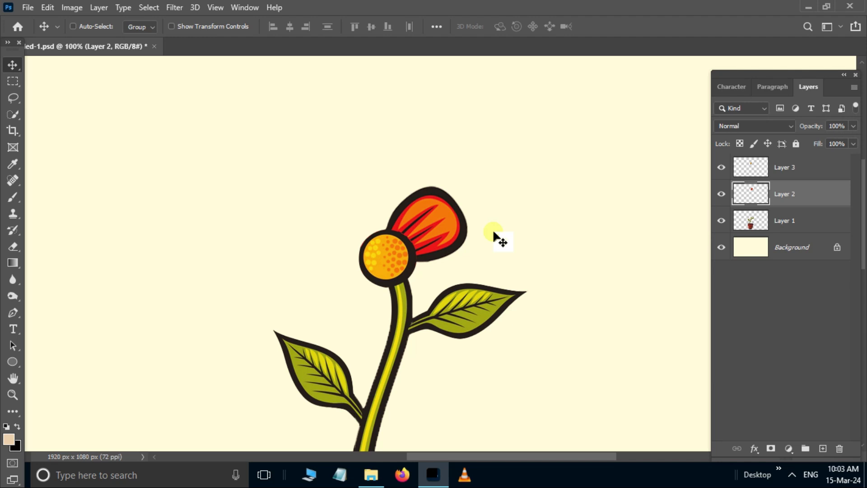
- Repeat the petal's rotation on duplicated layers, adding six copies around the disc to complete the flower head
key("ctrl+shift+alt+t")
key("ctrl+shift+alt+t")
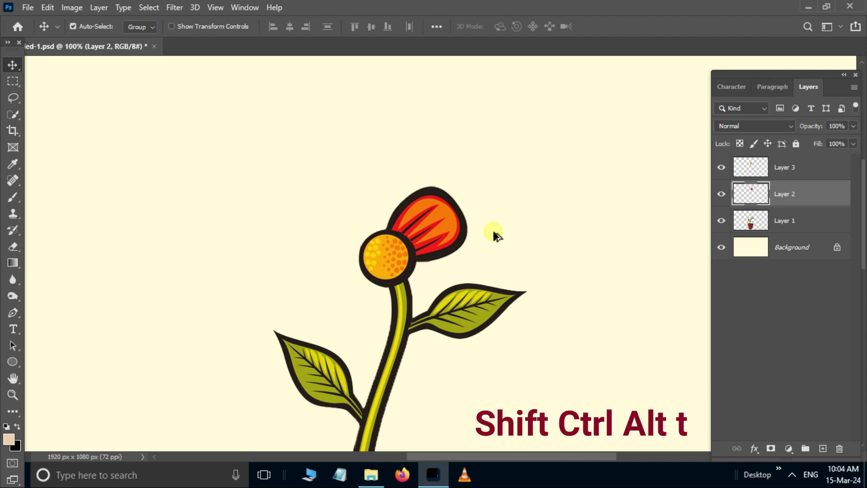
key("ctrl+shift+alt+t")
key("ctrl+shift+alt+t")
key("ctrl+shift+alt+t")
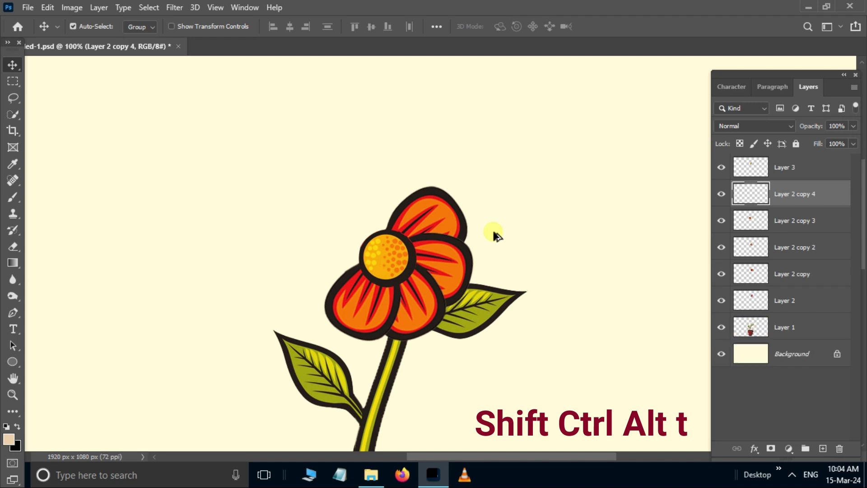
key("ctrl+shift+alt+t")
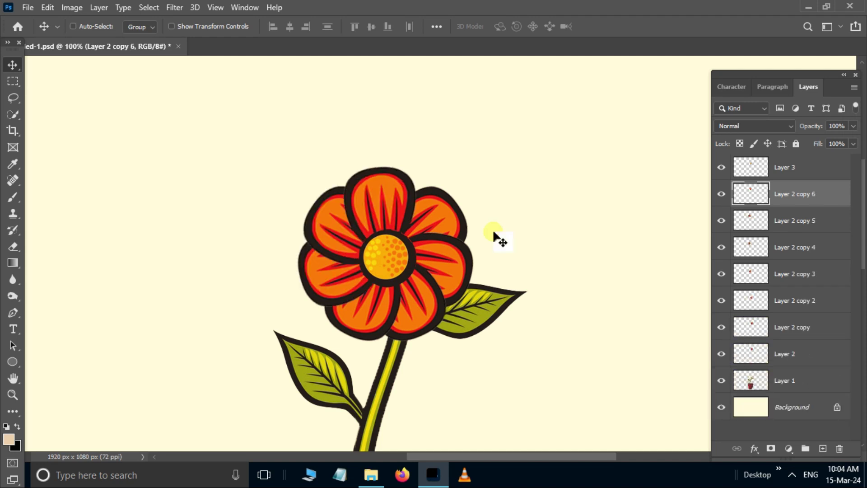
key("ctrl+minus")
key("ctrl+minus")
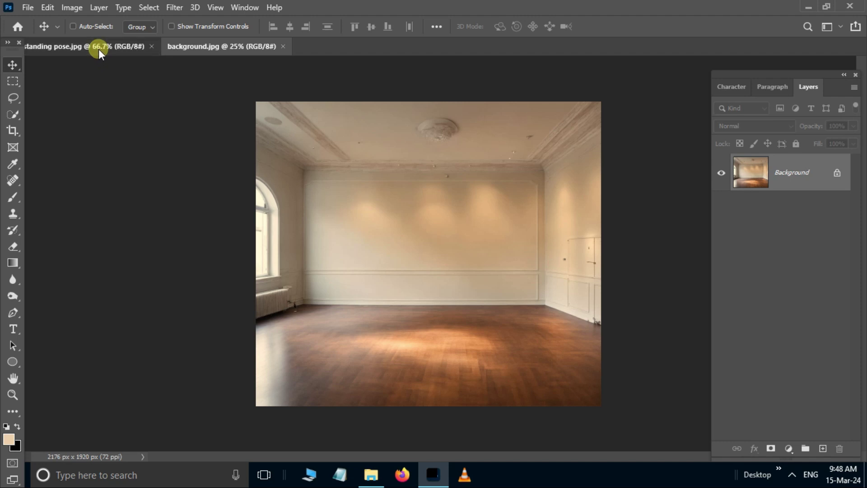
- Copy the man's image from the standing pose document into background.jpg, placing it over the middle of the room
left_click(98, 48)
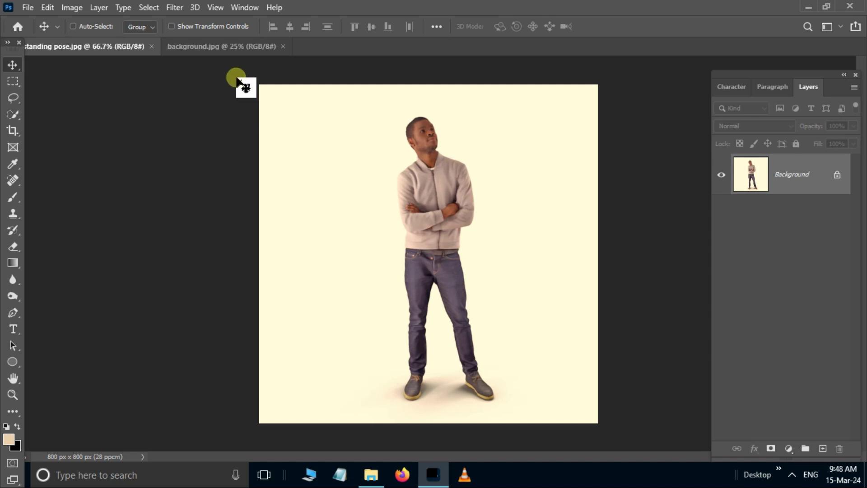
left_click(221, 46)
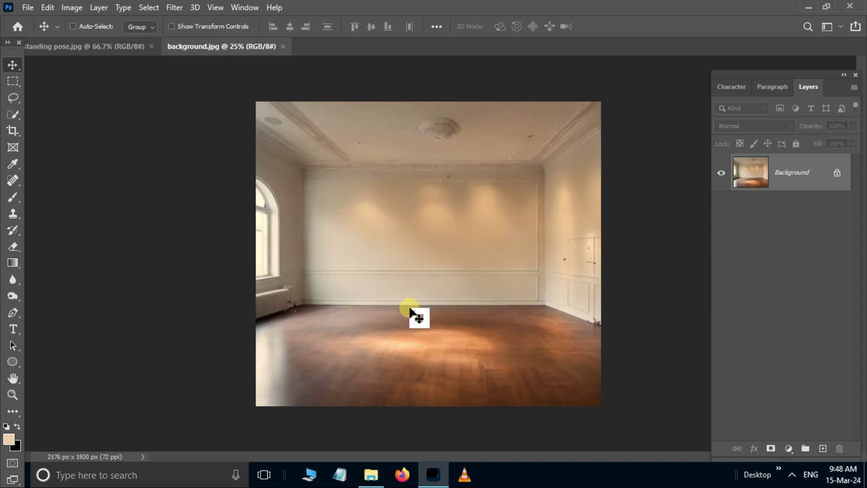
left_click(66, 44)
left_click_drag(389, 281, 248, 89)
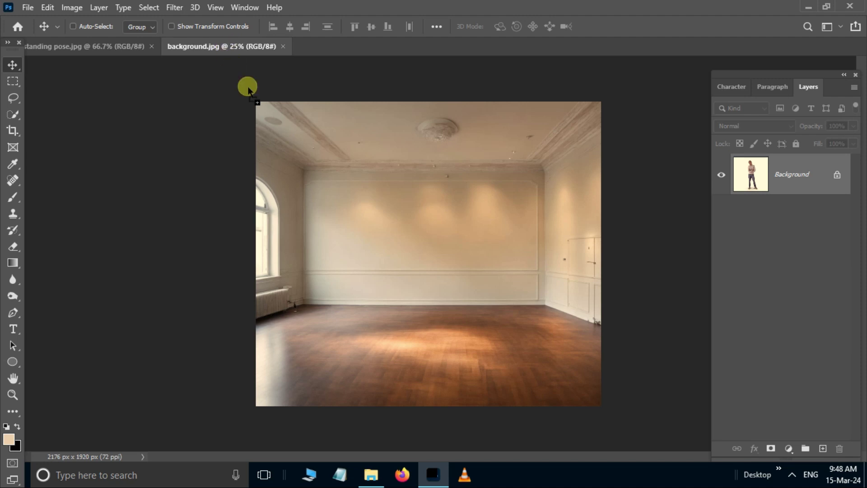
left_click_drag(423, 285, 442, 294)
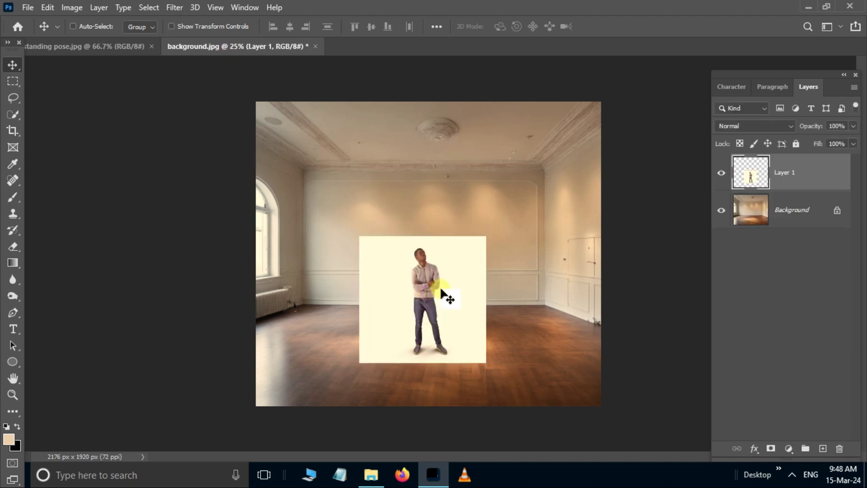
- Scale the man's image on Layer 1 to 173% and reposition it in the centre of the room
key("ctrl+t")
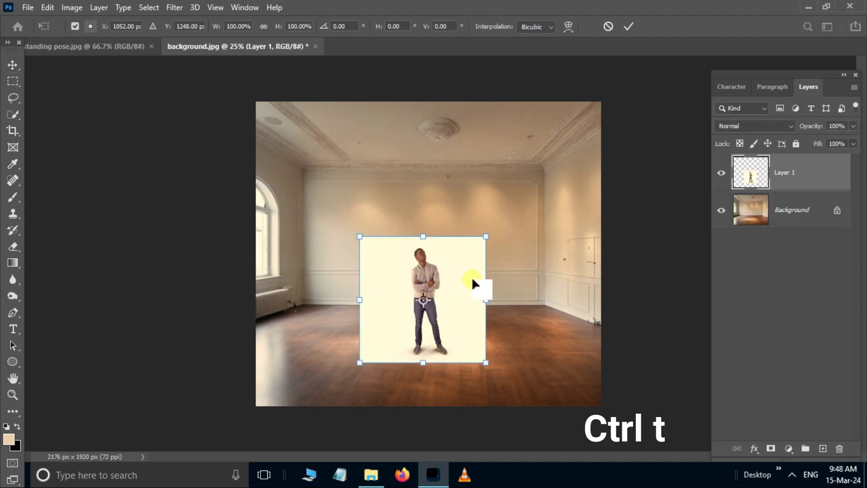
left_click_drag(486, 236, 541, 193)
left_click_drag(477, 267, 470, 225)
key("Return")
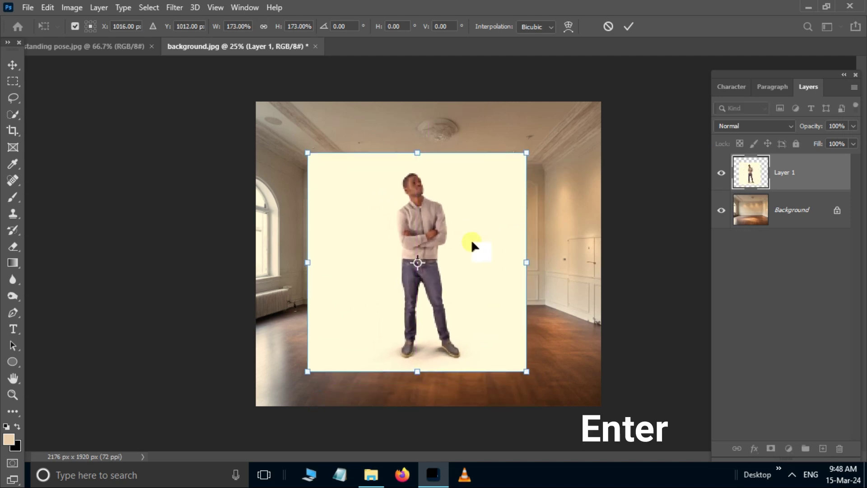
- Select the man with Select Subject and add a layer mask to Layer 1 that hides his plain backdrop
key("ctrl+plus")
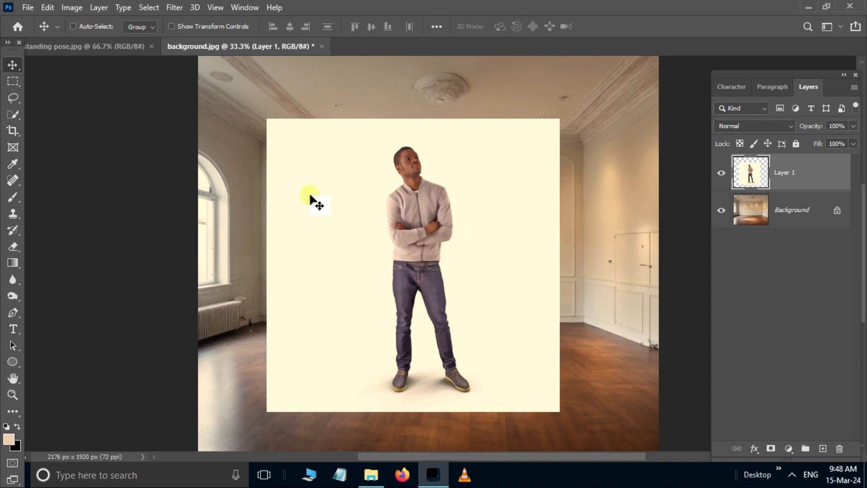
left_click(10, 115)
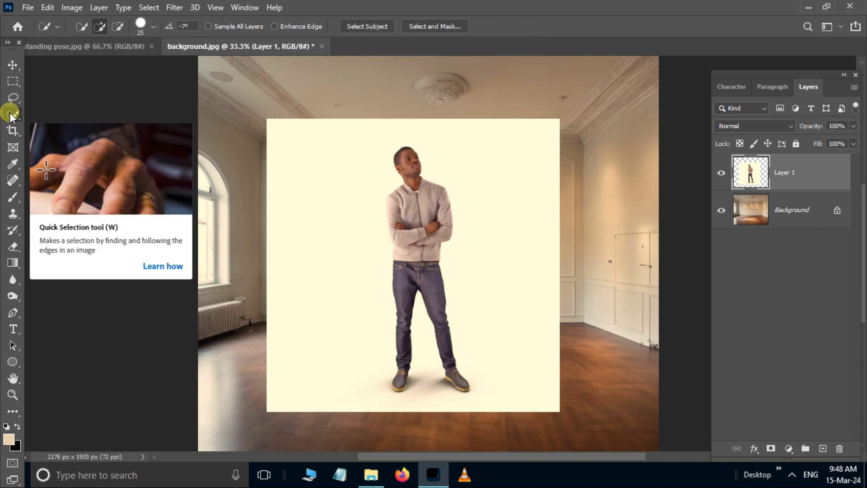
left_click(369, 26)
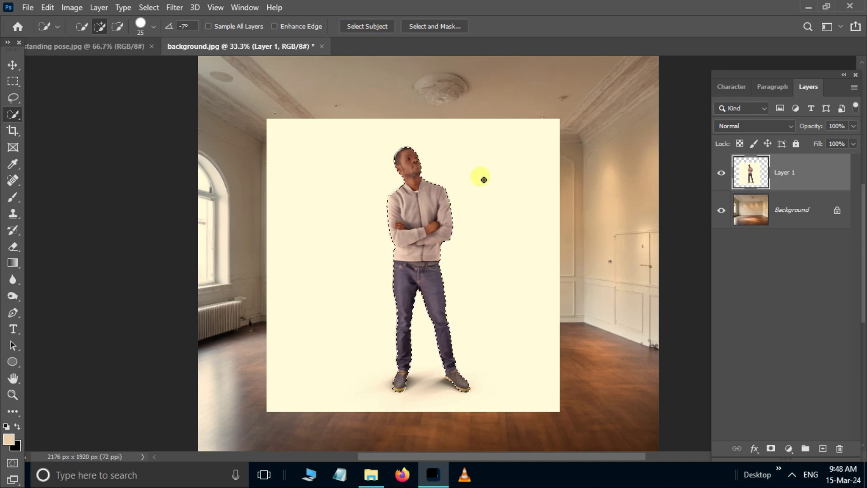
left_click(771, 449)
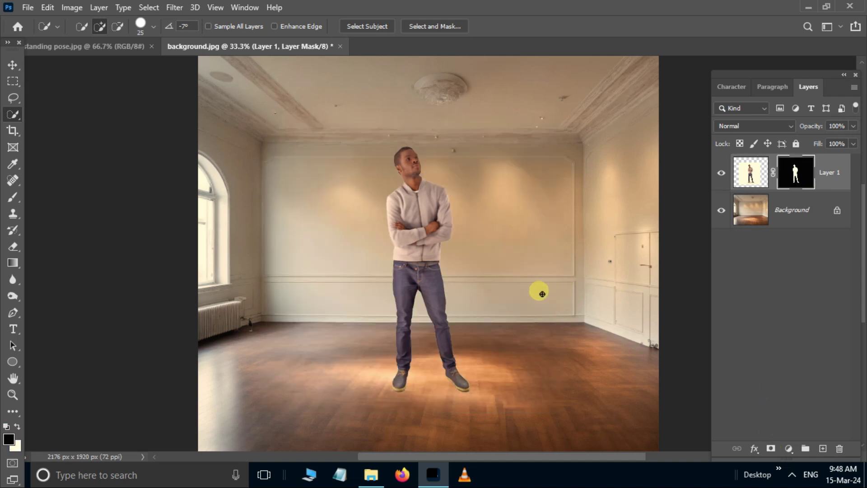
- Duplicate the masked Layer 1 and invert the mask of the original layer below the copy
key("ctrl+plus")
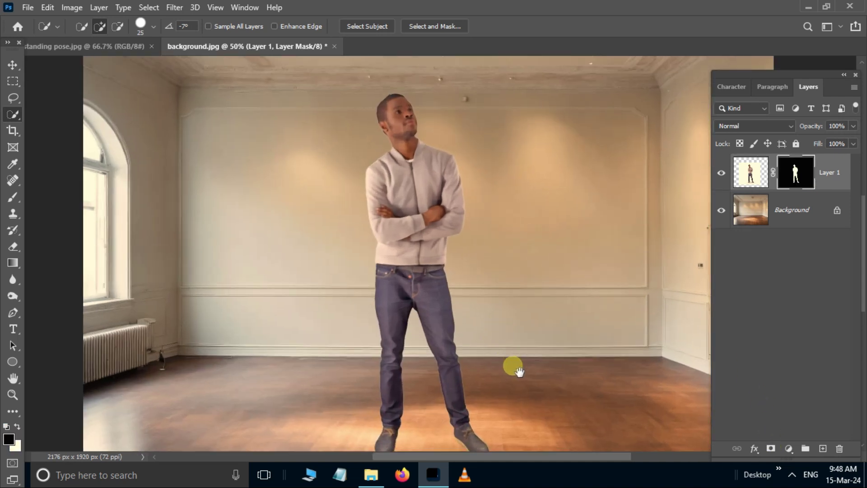
left_click_drag(519, 371, 329, 348)
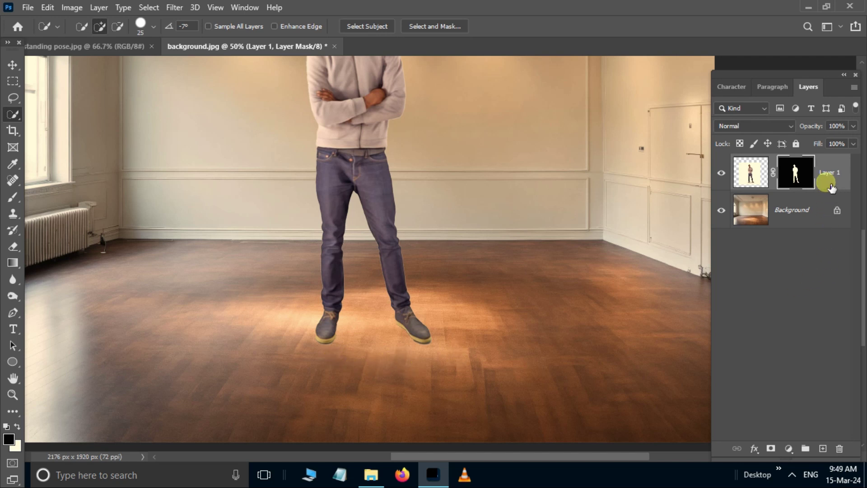
key("ctrl+j")
key("x")
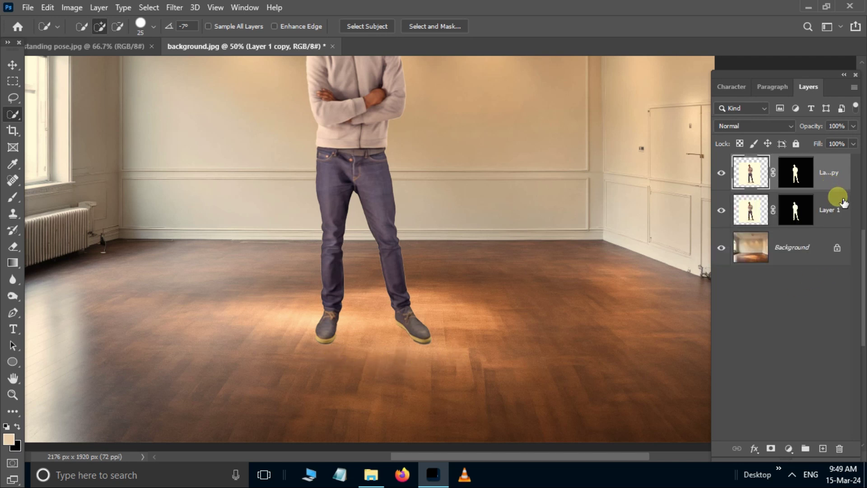
left_click(808, 216)
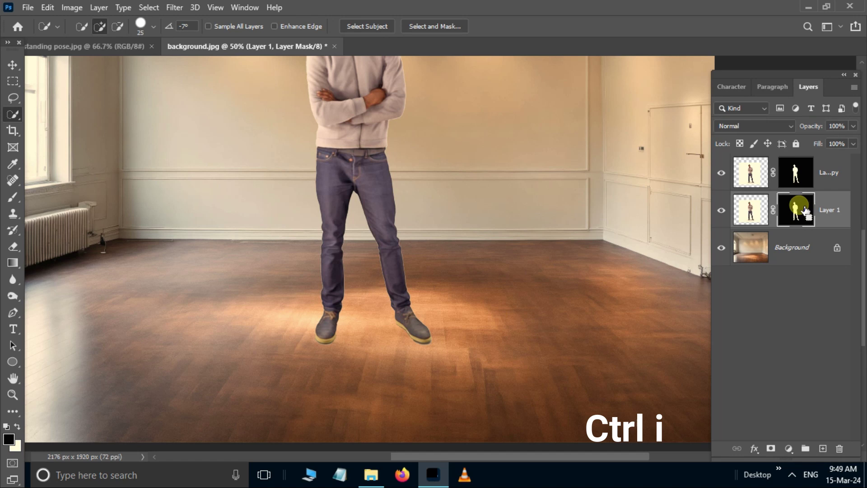
key("ctrl+i")
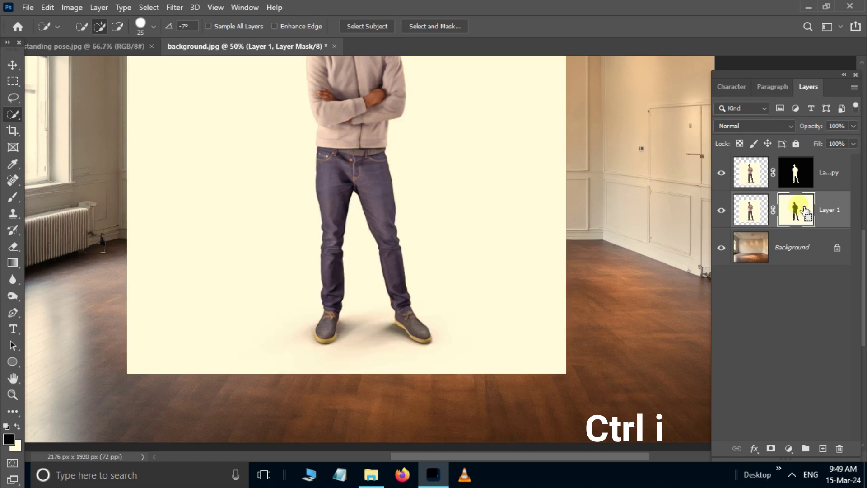
- Set Layer 1's blend mode to Multiply and compare the floor shadow by toggling the layer's visibility
left_click(792, 126)
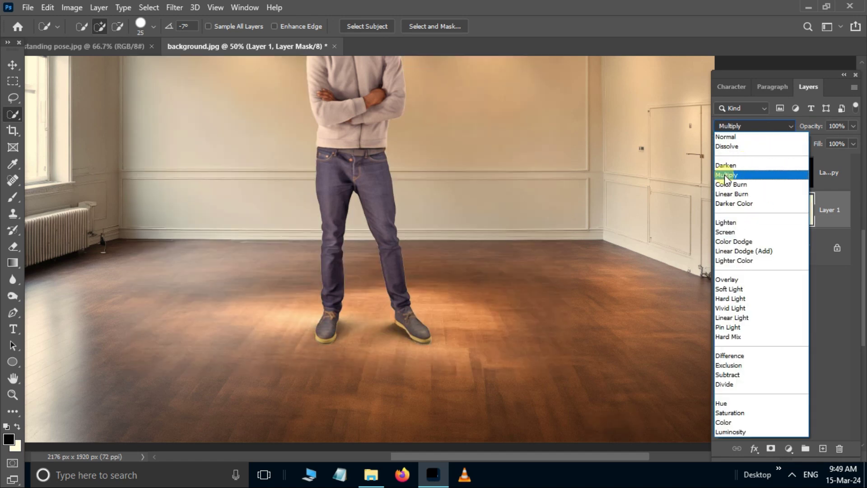
left_click(725, 176)
left_click_drag(459, 281, 454, 265)
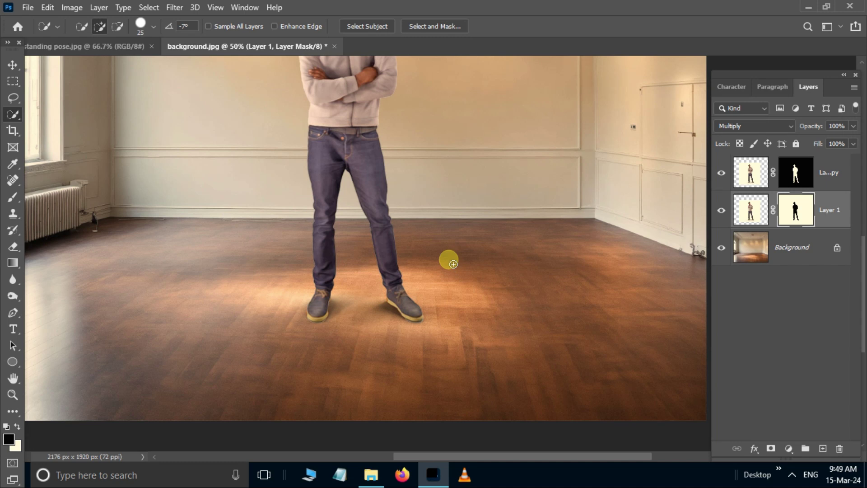
key("ctrl+plus")
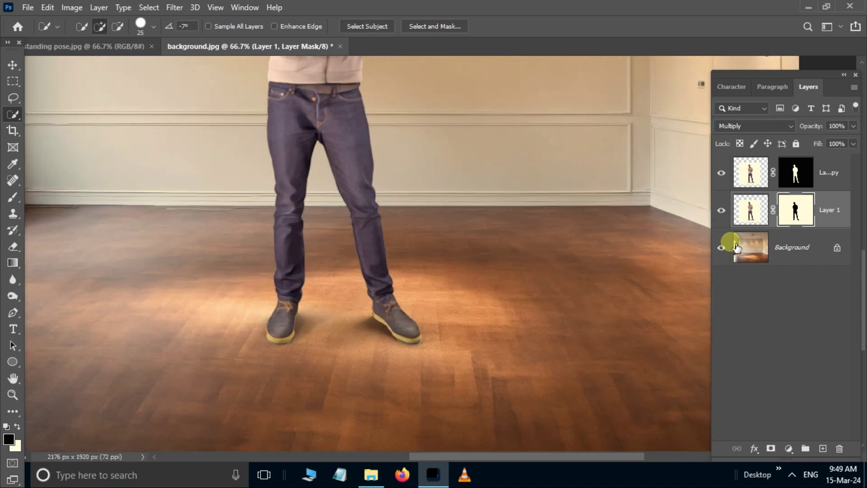
left_click(722, 210)
left_click(721, 210)
left_click(721, 210)
left_click(721, 210)
- Add a Levels adjustment clipped to Layer 1 with input levels of 93, 1.35 and 207 to strengthen the shadow under the shoes
left_click(790, 448)
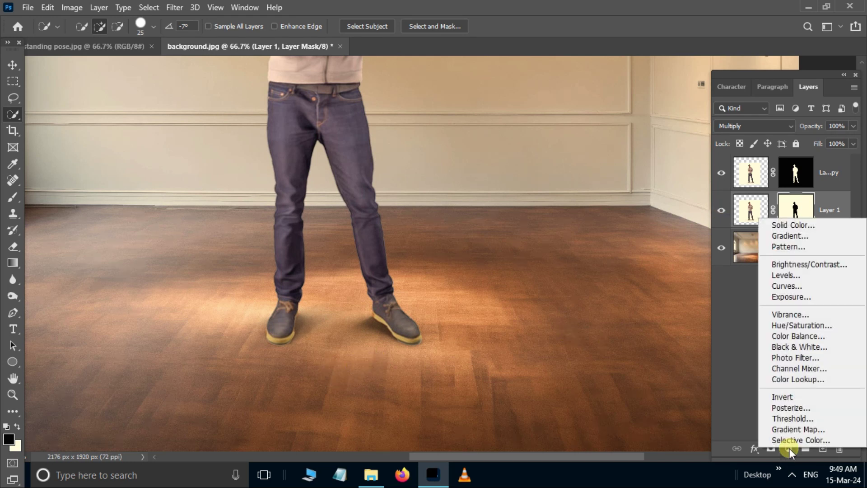
left_click(792, 277)
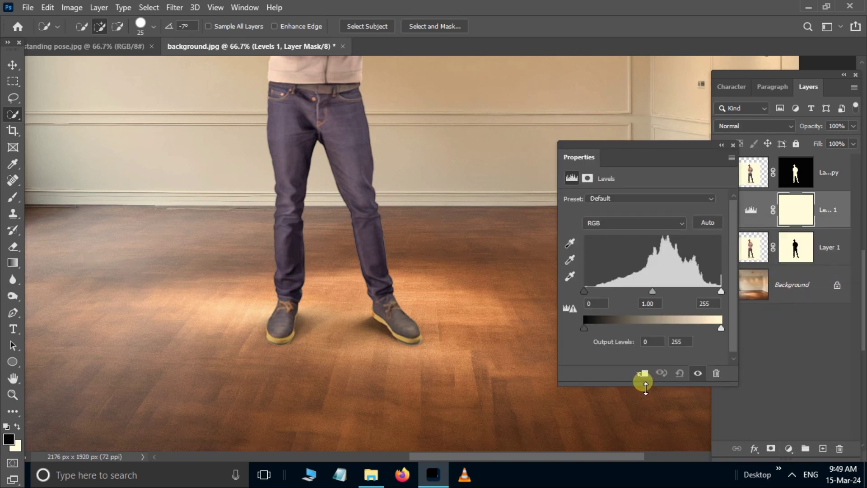
left_click(642, 374)
left_click_drag(583, 291, 634, 291)
left_click_drag(722, 291, 695, 290)
scroll(460, 207, "down", 2)
scroll(439, 271, "up", 1)
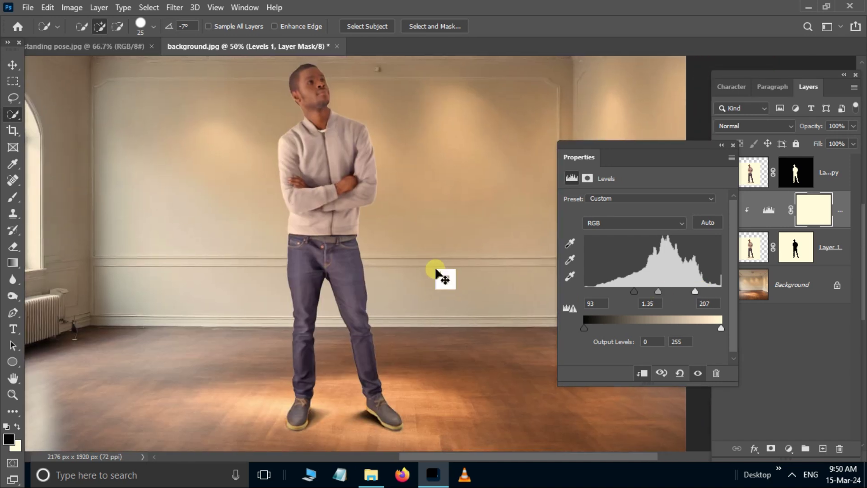
scroll(436, 270, "down", 1)
left_click(733, 144)
- Group the man's copy, the Levels adjustment and Layer 1, and move the group within the room with the Move tool
left_click(831, 172)
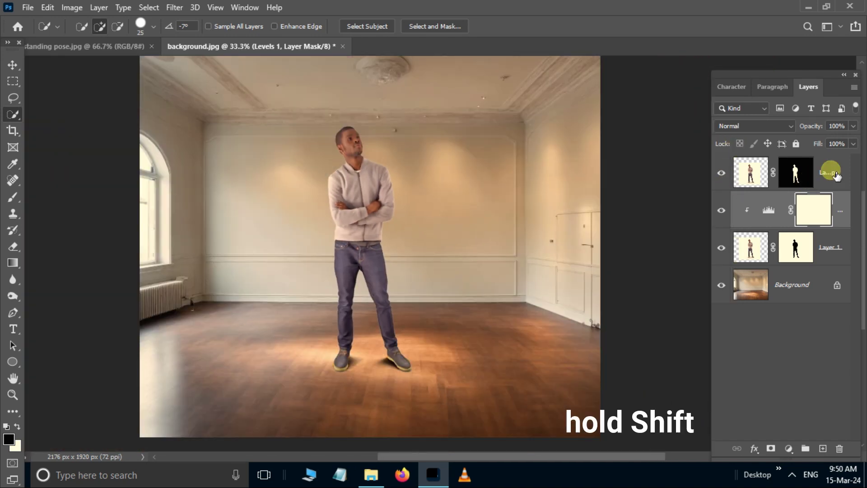
left_click(843, 257, "shift")
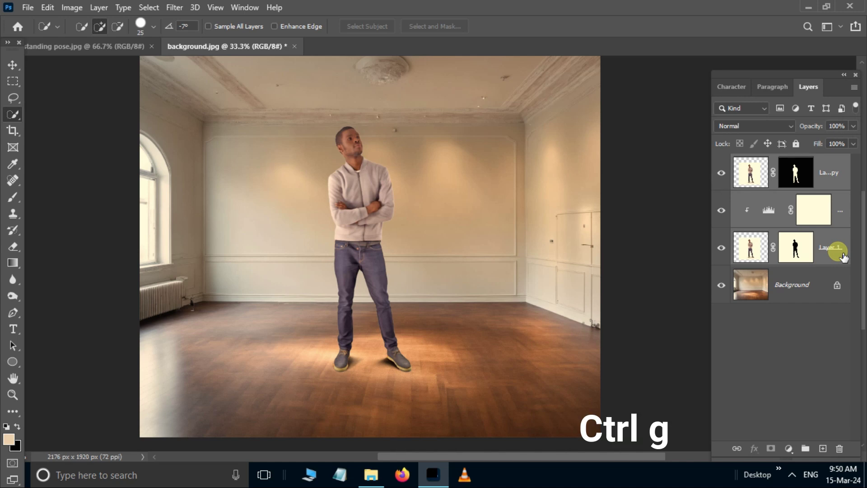
key("ctrl+g")
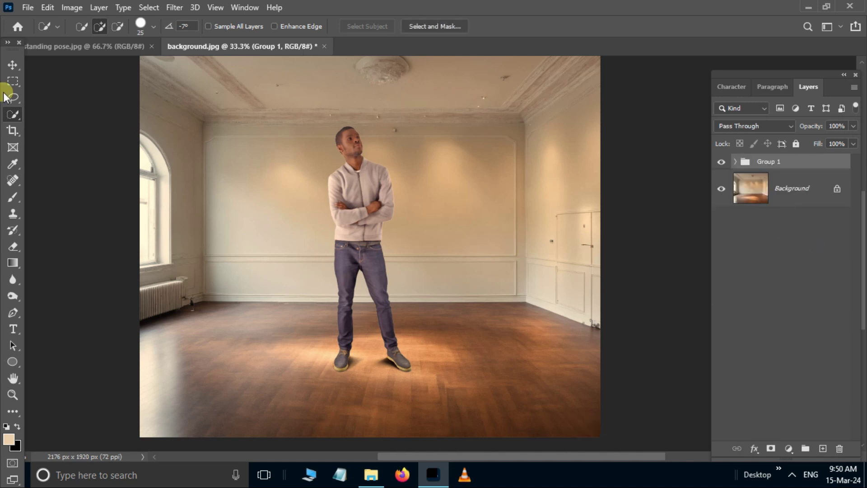
left_click(13, 64)
left_click_drag(387, 277, 375, 258)
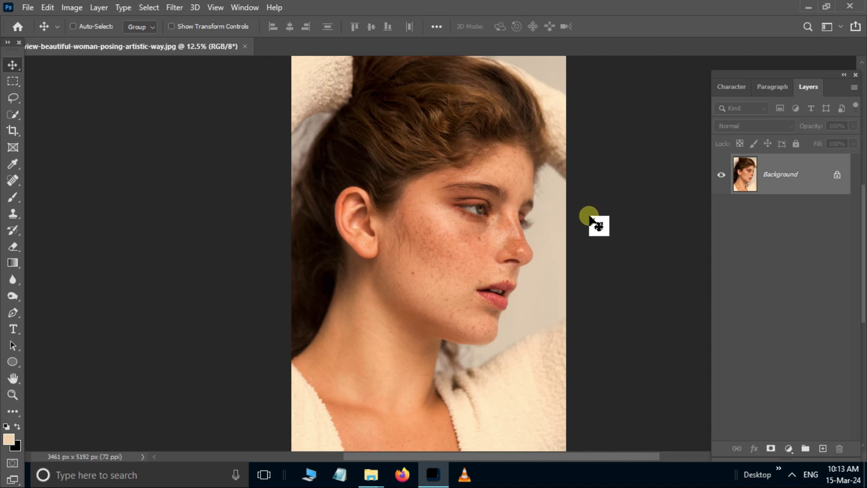
- Duplicate the portrait's Background layer, set the copy's blend mode to Vivid Light and invert its colours
key("ctrl+j")
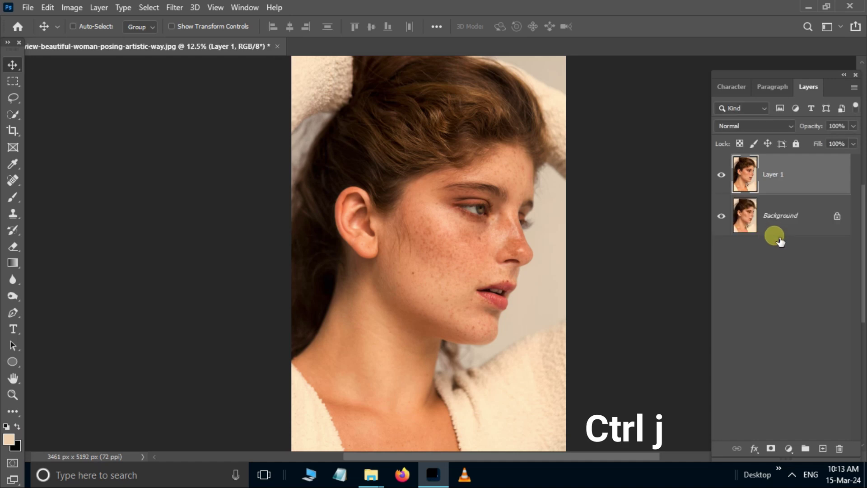
left_click(772, 123)
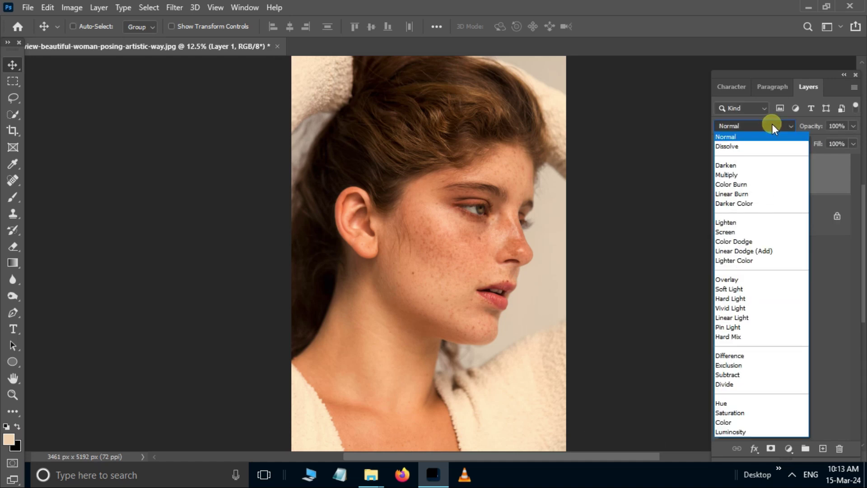
left_click(735, 307)
key("ctrl+i")
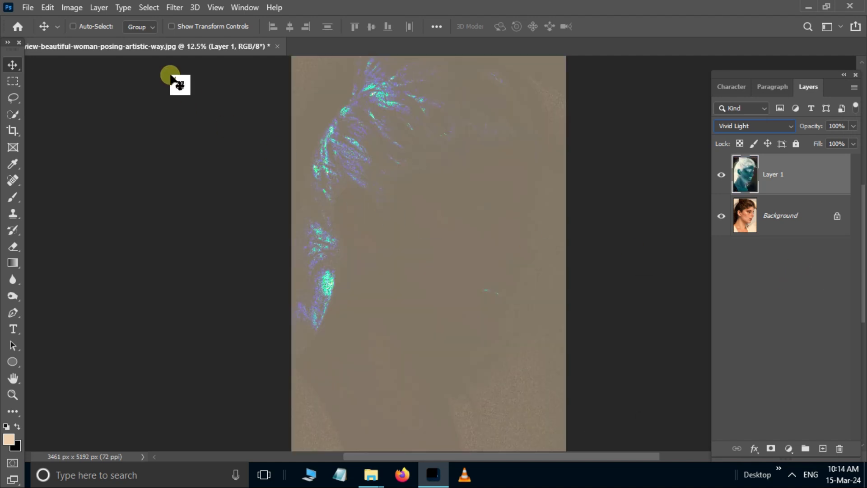
- Apply a High Pass filter with a radius of 25 pixels to Layer 1
left_click(175, 7)
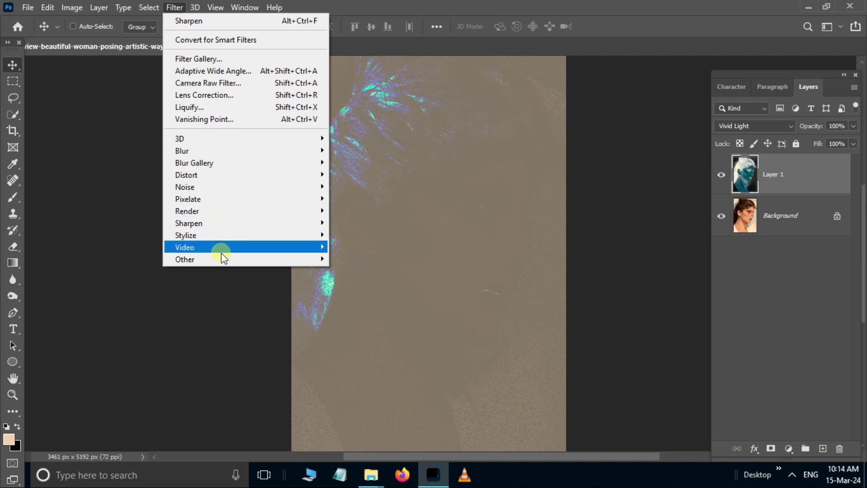
mouse_move(222, 257)
left_click(358, 271)
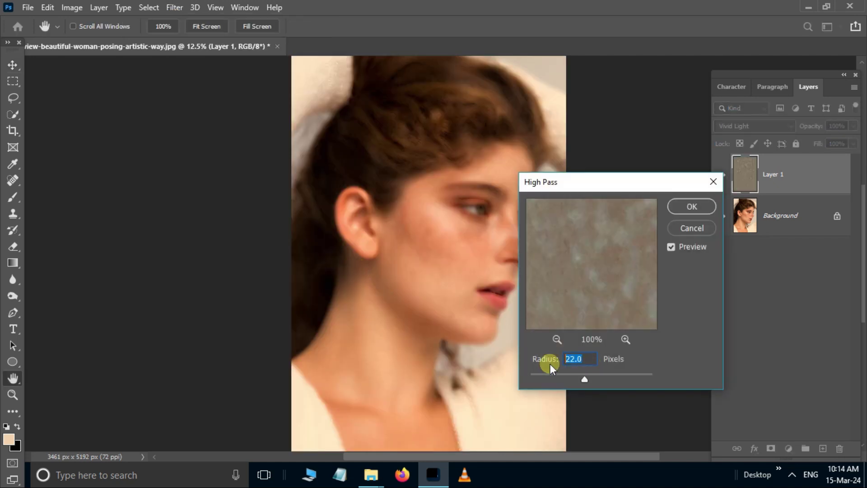
type("25")
left_click(690, 206)
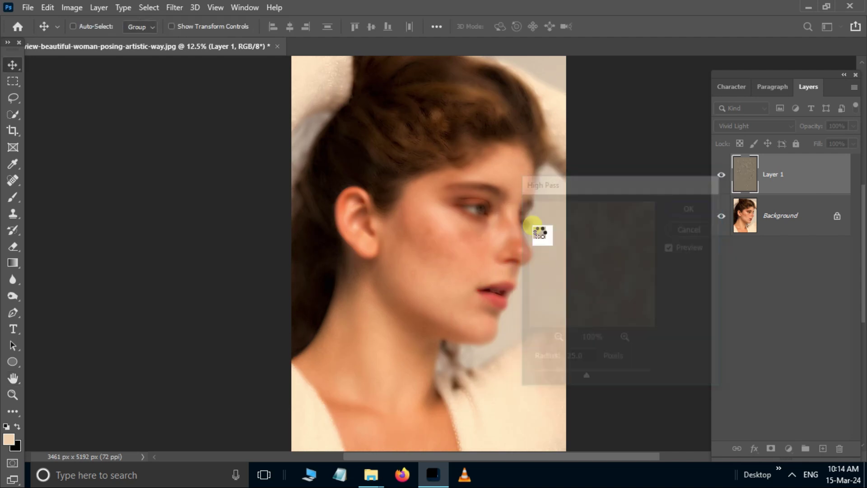
- Apply a Gaussian Blur with a radius of 1 pixel to Layer 1
left_click(173, 8)
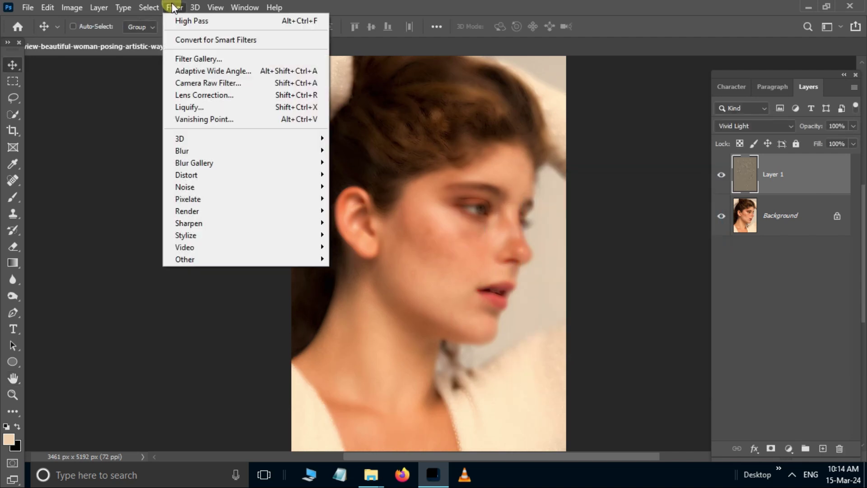
mouse_move(218, 149)
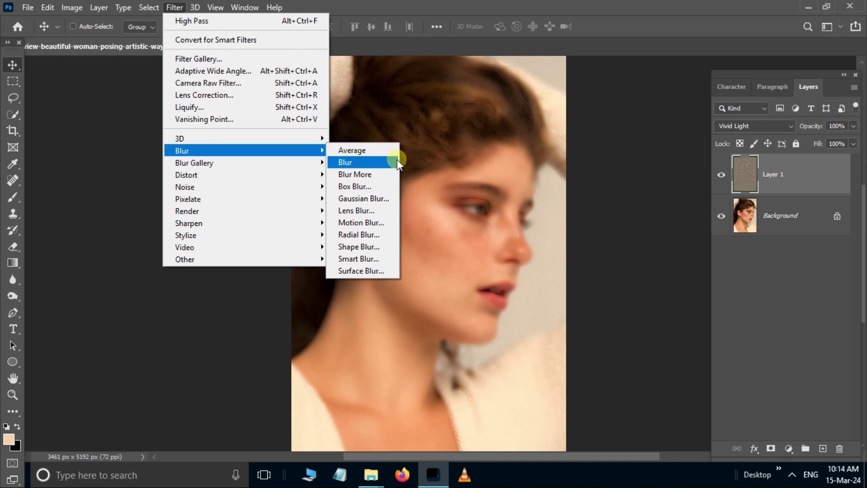
left_click(373, 199)
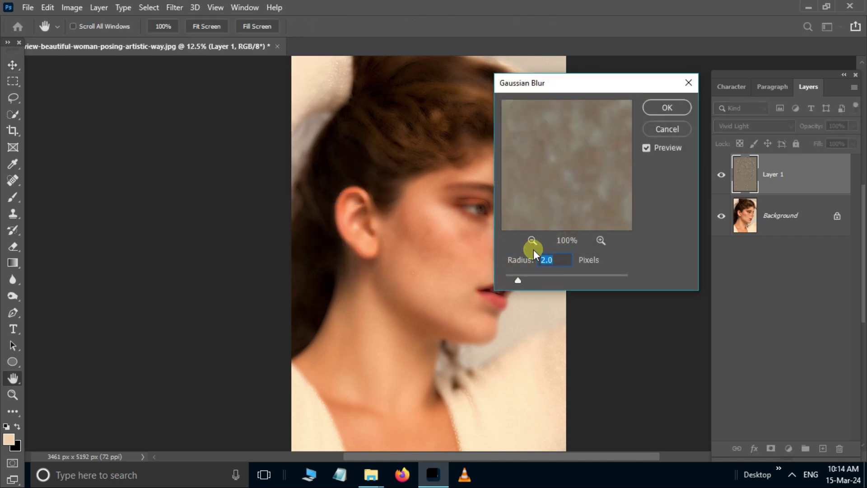
type("1")
left_click(665, 110)
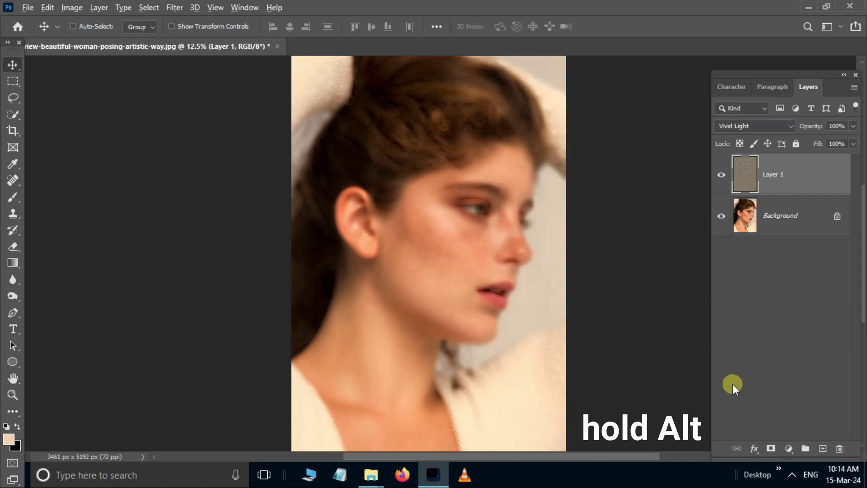
- Add a black layer mask to Layer 1 and choose the Brush tool with white (ffffff) as the foreground colour
left_click(771, 449, "alt")
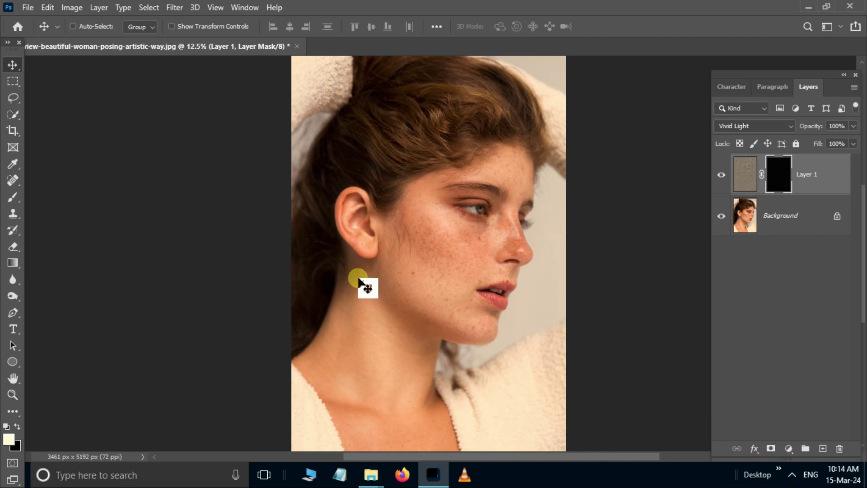
left_click(11, 198)
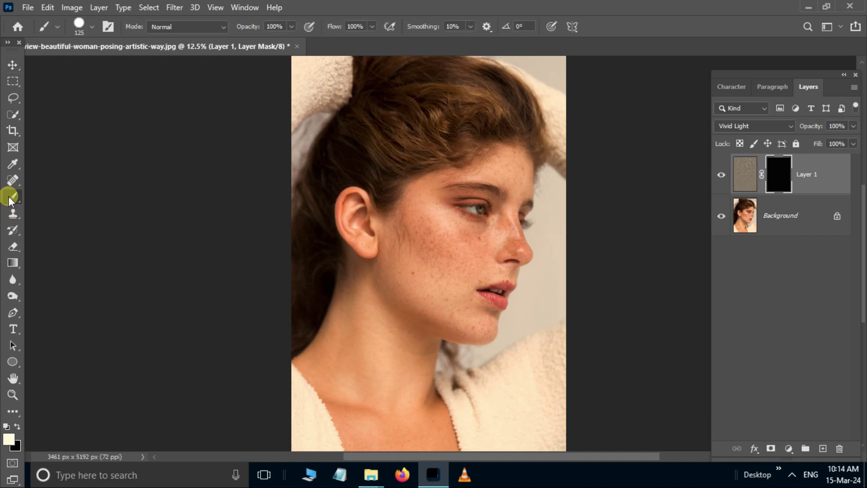
left_click(9, 440)
left_click_drag(51, 269, 21, 228)
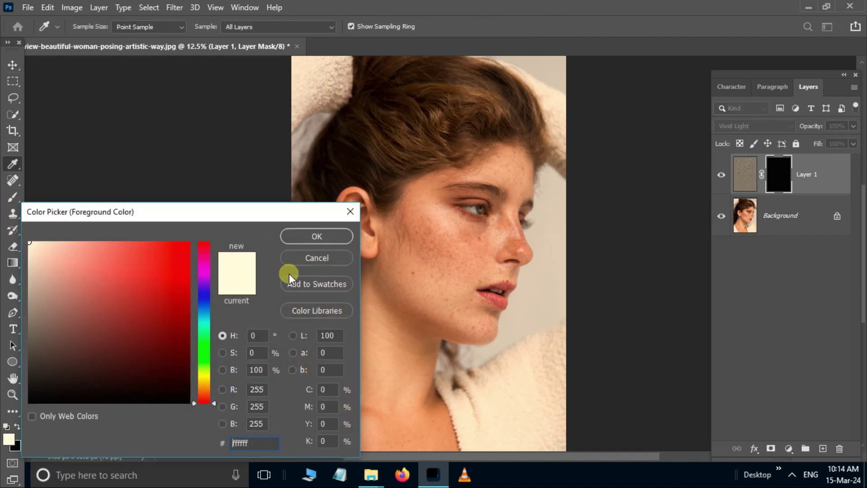
left_click(317, 236)
- Paint white on Layer 1's mask over the woman's facial skin, enlarging the brush to 400 and reducing it to 150 for small areas
key("bracketright")
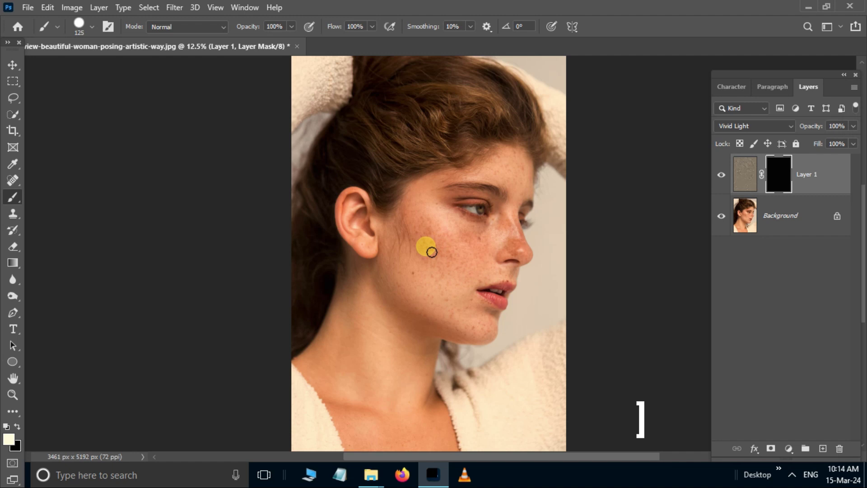
key("bracketright")
key("bracketright")
key("bracketright")
key("bracketright")
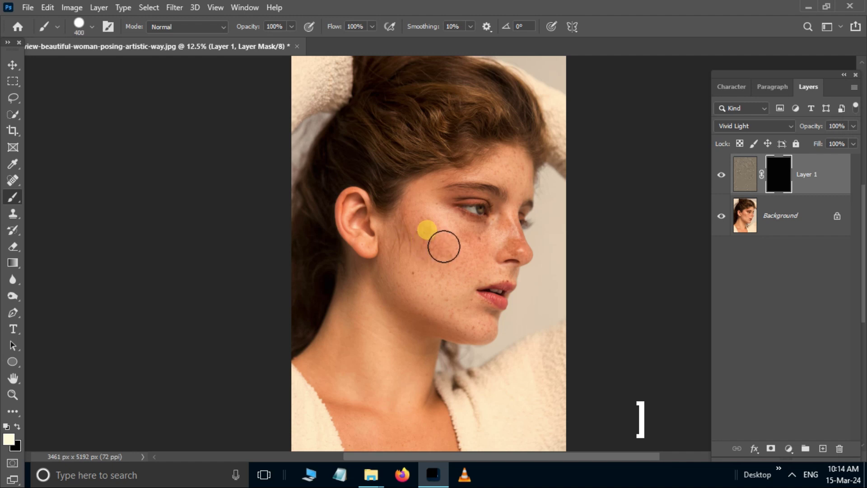
mouse_move(445, 246)
left_mouse_down()
mouse_move(472, 261)
mouse_move(462, 254)
mouse_move(491, 254)
mouse_move(441, 279)
mouse_move(436, 298)
mouse_move(460, 303)
mouse_move(416, 308)
mouse_move(497, 341)
mouse_move(464, 316)
mouse_move(521, 243)
mouse_move(435, 248)
mouse_move(443, 208)
mouse_move(403, 203)
mouse_move(491, 176)
mouse_move(527, 179)
mouse_move(517, 226)
mouse_move(527, 253)
mouse_move(509, 261)
mouse_move(486, 253)
mouse_move(435, 207)
mouse_move(471, 230)
mouse_move(512, 233)
mouse_move(503, 229)
mouse_move(509, 219)
mouse_move(479, 261)
mouse_move(445, 261)
mouse_move(393, 281)
mouse_move(475, 298)
mouse_move(500, 319)
mouse_move(504, 279)
mouse_move(474, 290)
mouse_move(501, 240)
mouse_move(461, 238)
mouse_move(435, 301)
mouse_move(452, 181)
mouse_move(427, 193)
mouse_move(448, 203)
mouse_move(530, 168)
left_mouse_up()
key("bracketleft")
key("bracketleft")
key("bracketleft")
- Merge the masked Layer 1 with the Background layer
left_click(794, 231)
key("ctrl+e")
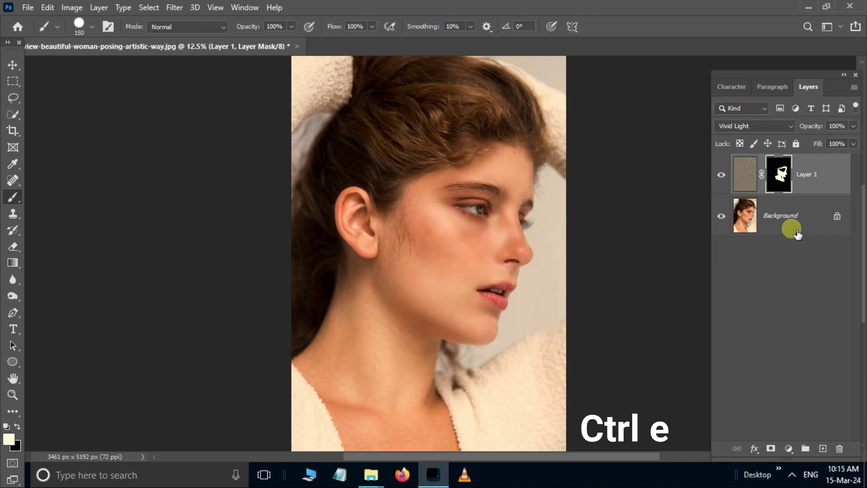
left_click(797, 233, "ctrl")
key("ctrl+e")
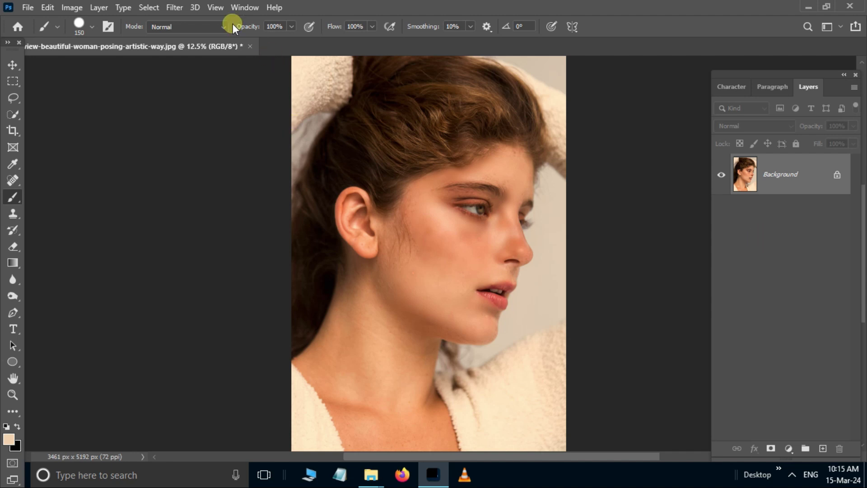
- Apply Smart Sharpen to the merged portrait with an amount of 283% and a radius of 3.5 px
left_click(174, 7)
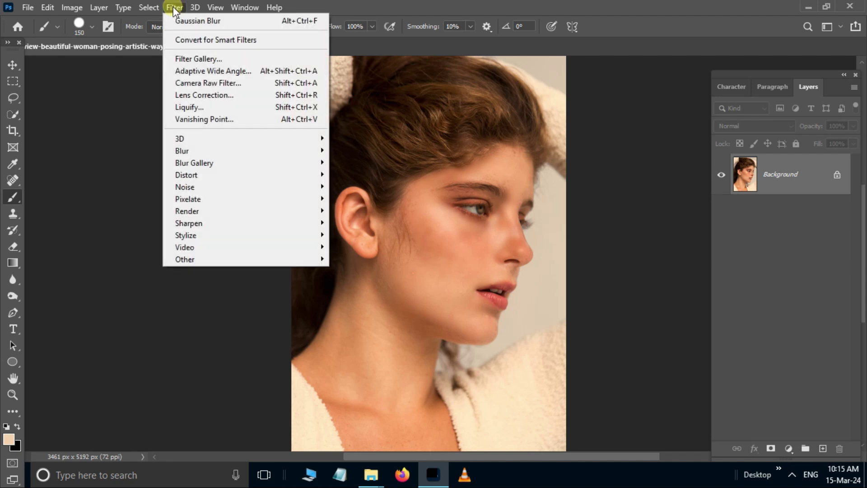
mouse_move(211, 224)
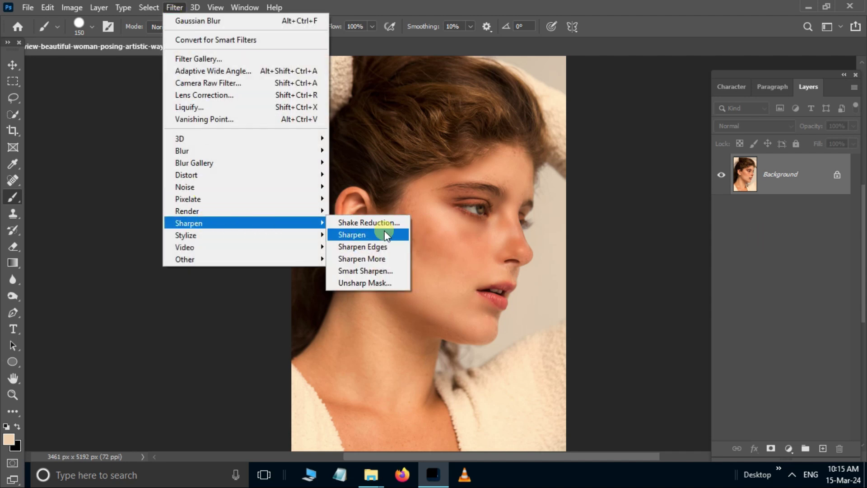
left_click(371, 270)
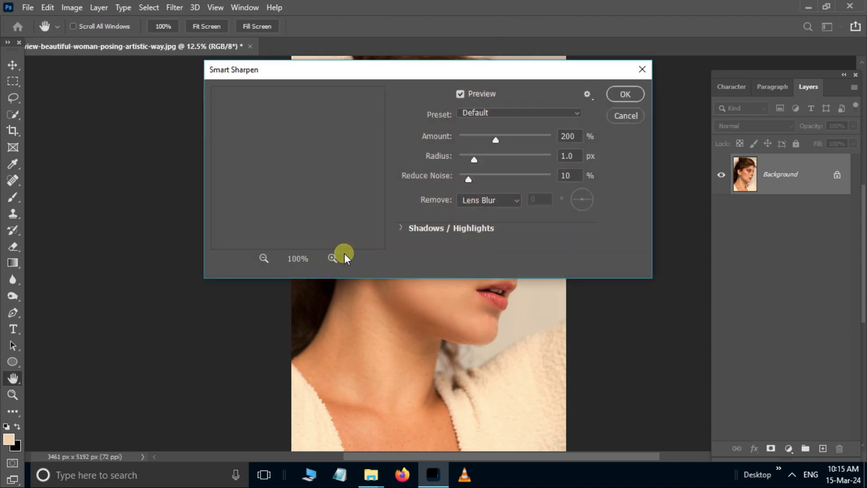
left_click_drag(384, 75, 280, 290)
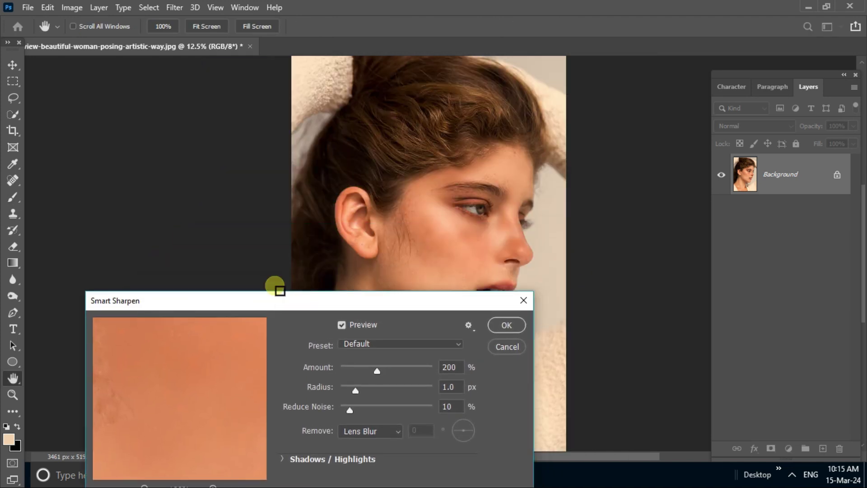
left_click_drag(385, 371, 393, 368)
left_click_drag(354, 390, 375, 391)
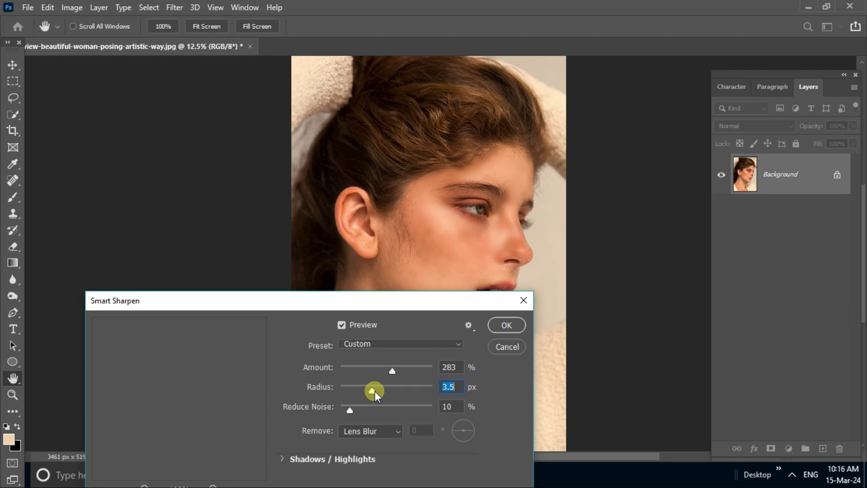
left_click(512, 325)
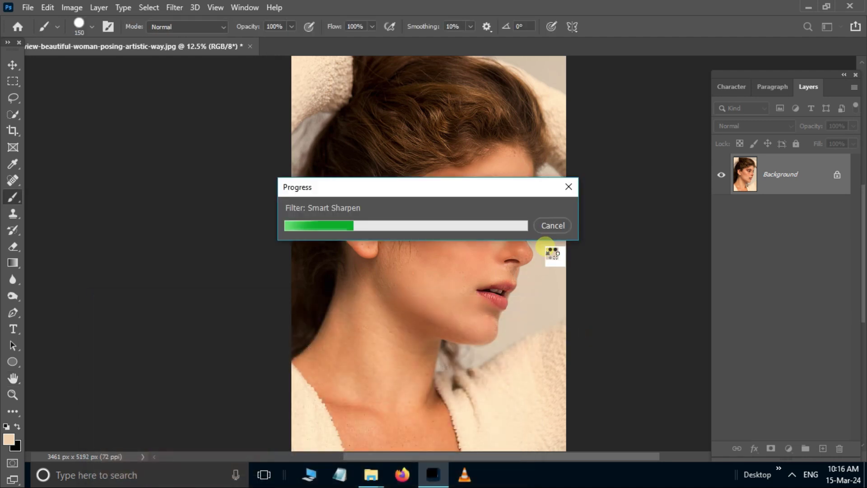